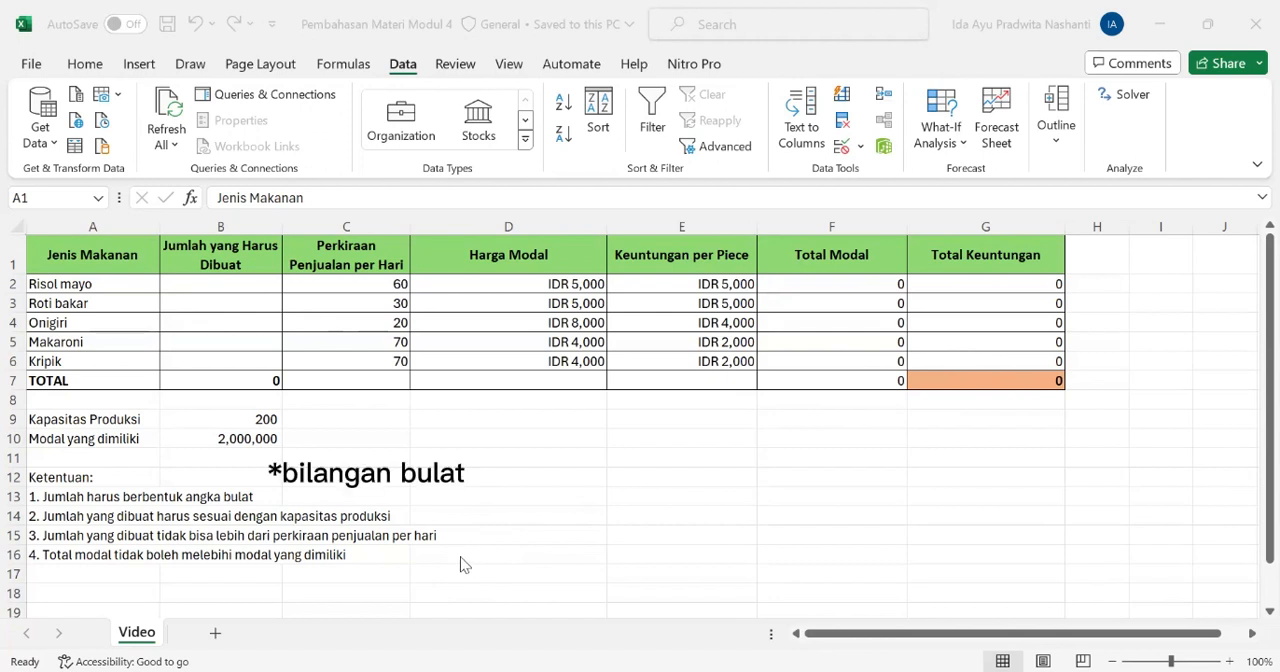
# Review the empty production quantity cells against the production capacity, the estimated daily sales and the available capital
pyautogui.click(257, 285)
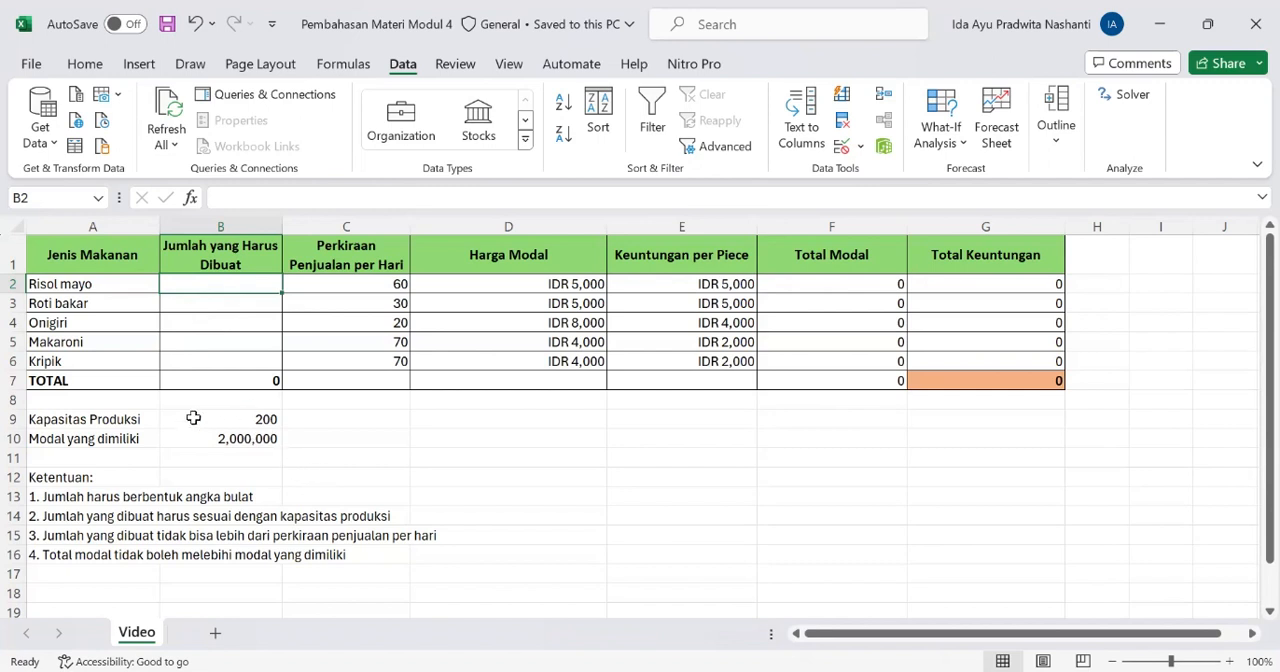
pyautogui.click(120, 421)
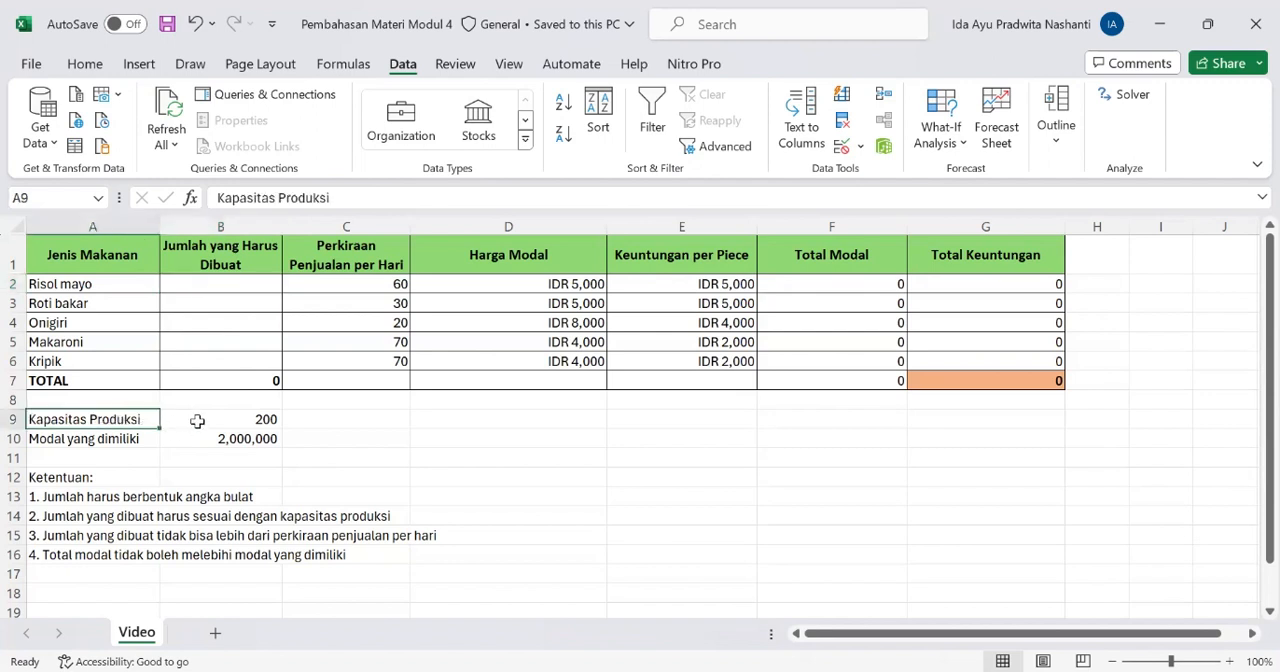
pyautogui.click(198, 421)
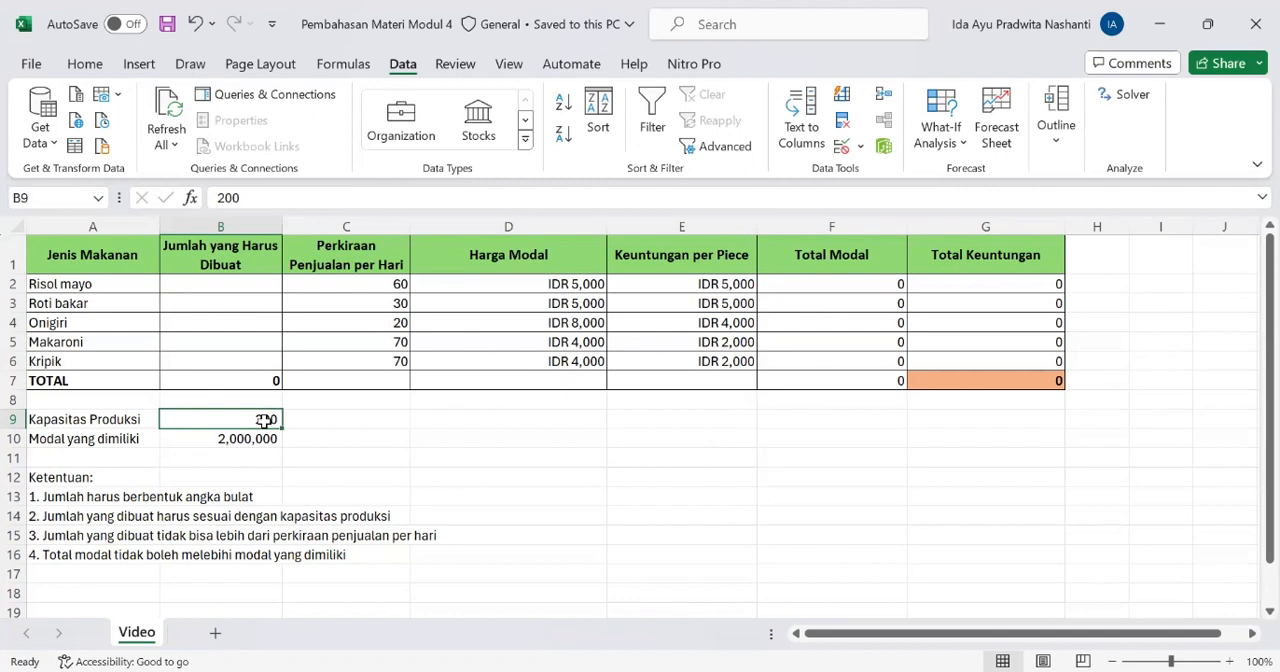
pyautogui.click(244, 285)
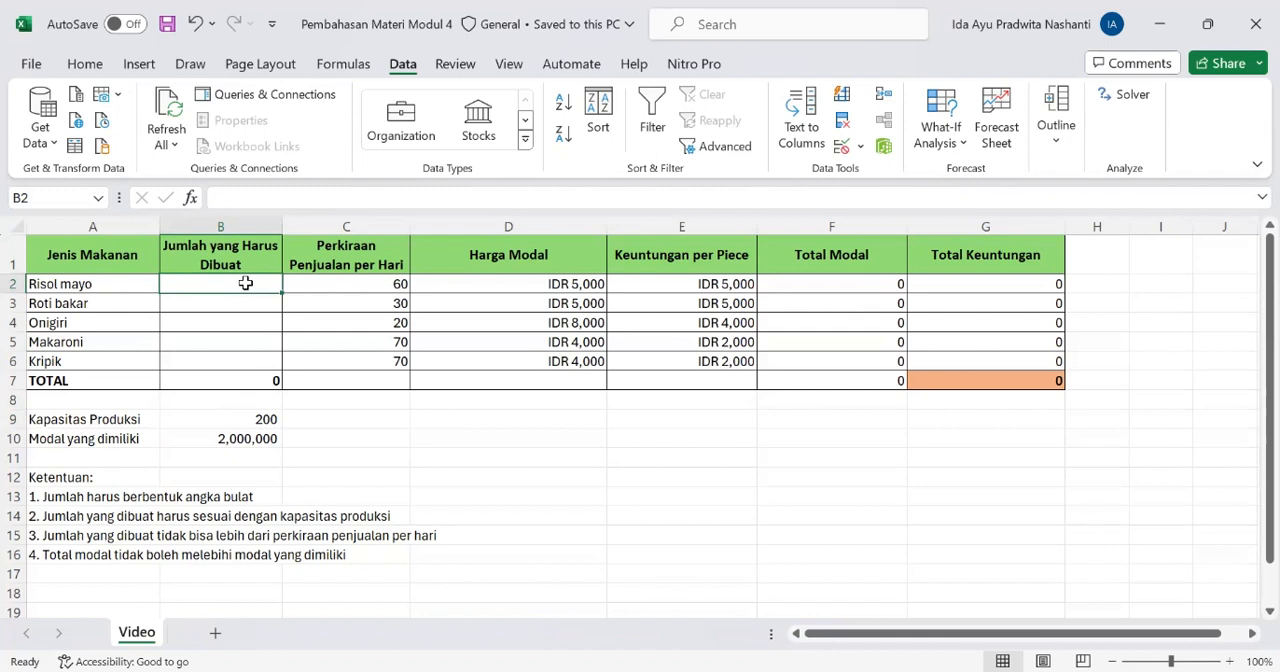
pyautogui.press('Down')
pyautogui.press('Down')
pyautogui.press('Down')
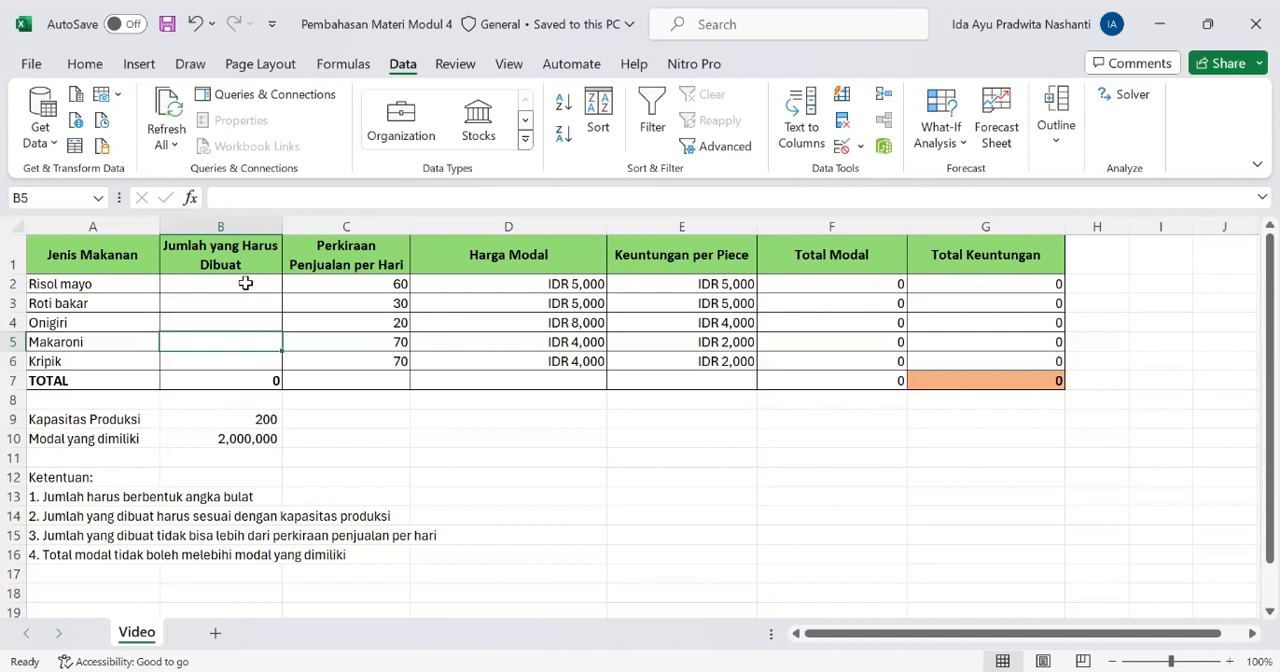
pyautogui.click(363, 283)
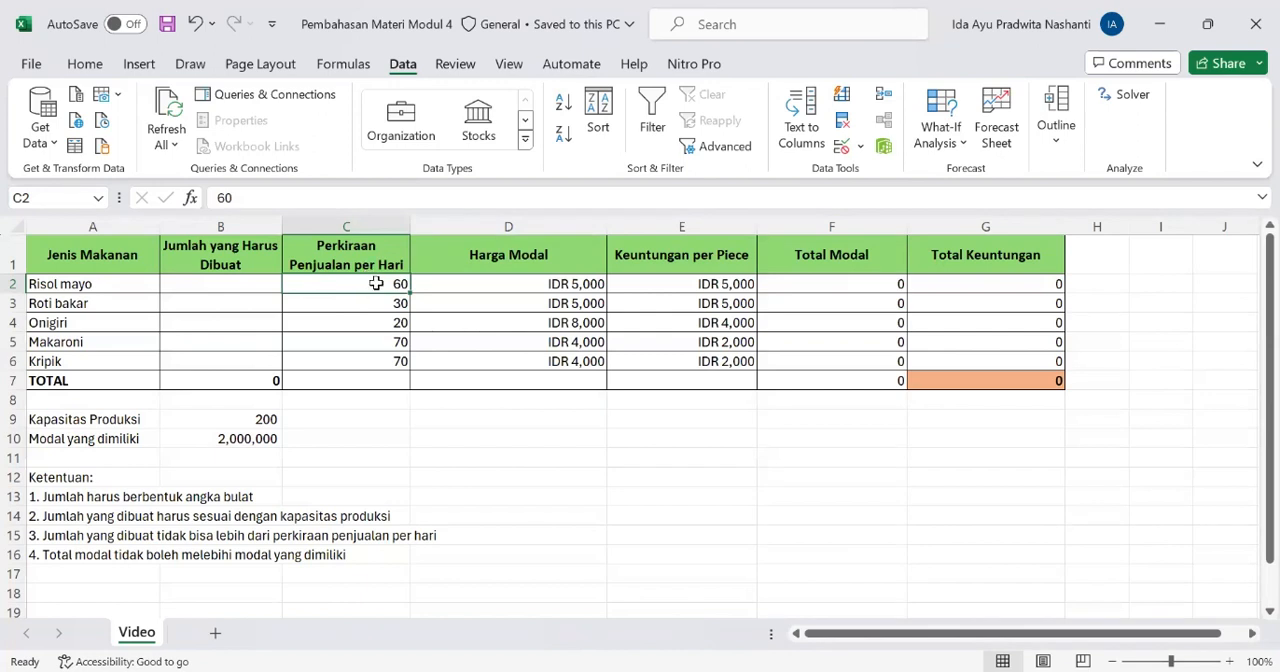
pyautogui.click(256, 284)
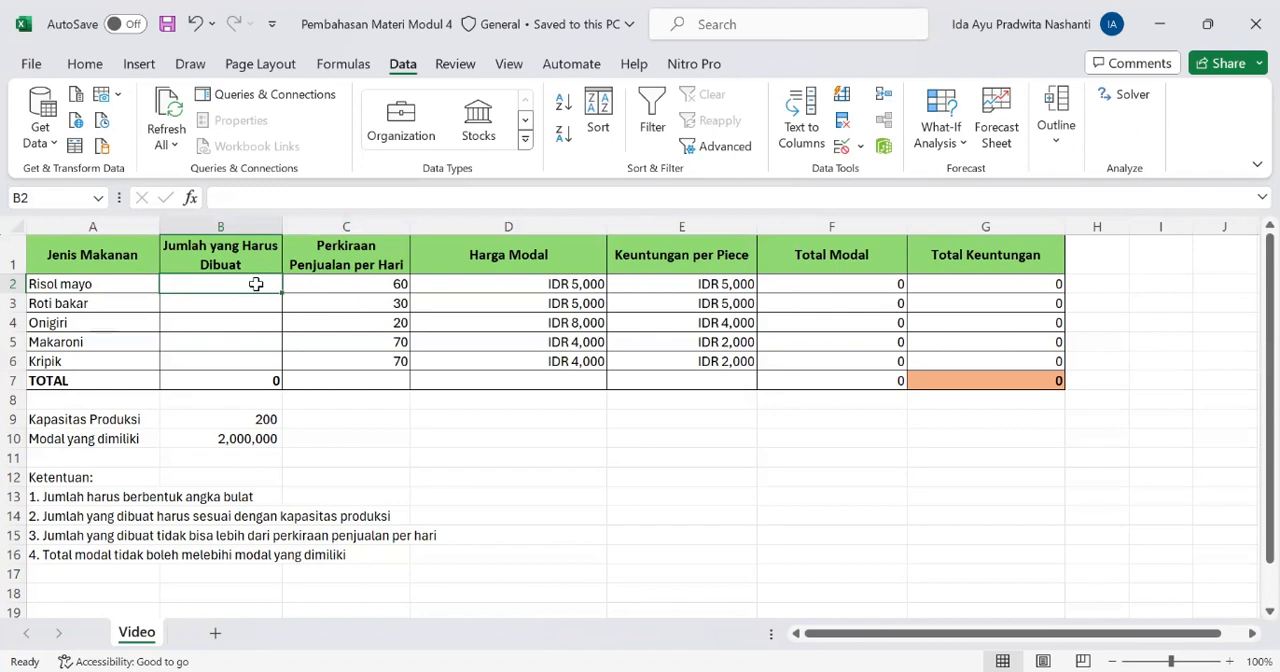
pyautogui.click(349, 289)
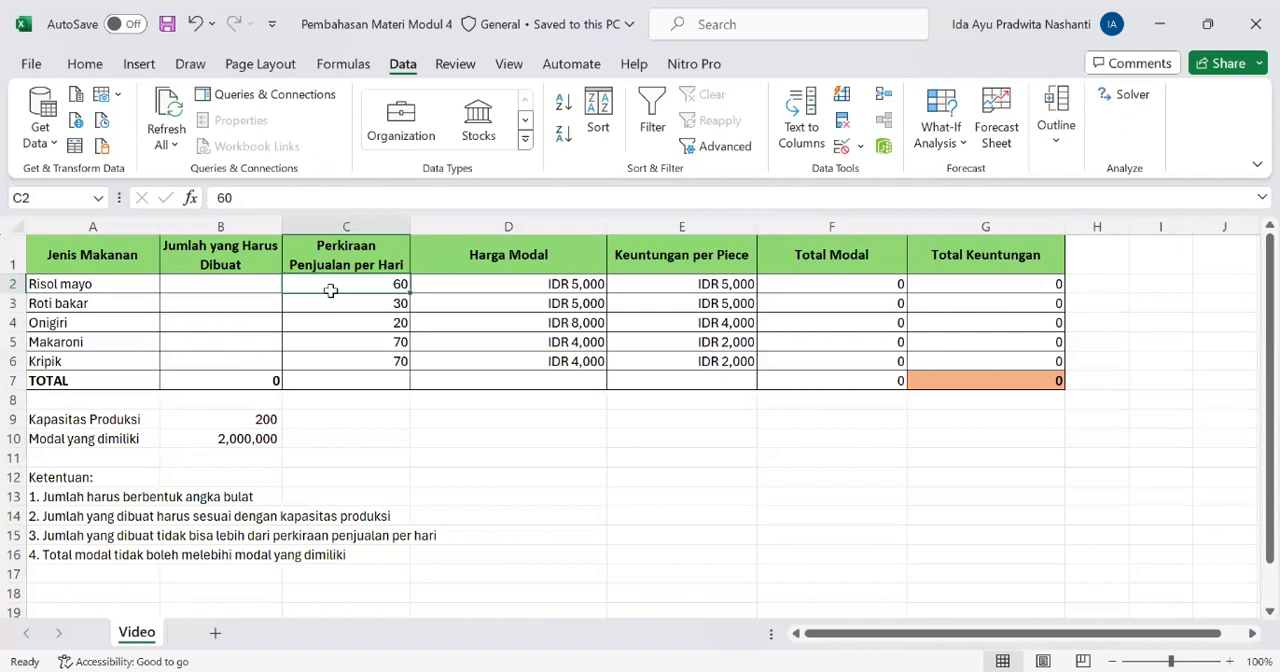
pyautogui.click(202, 286)
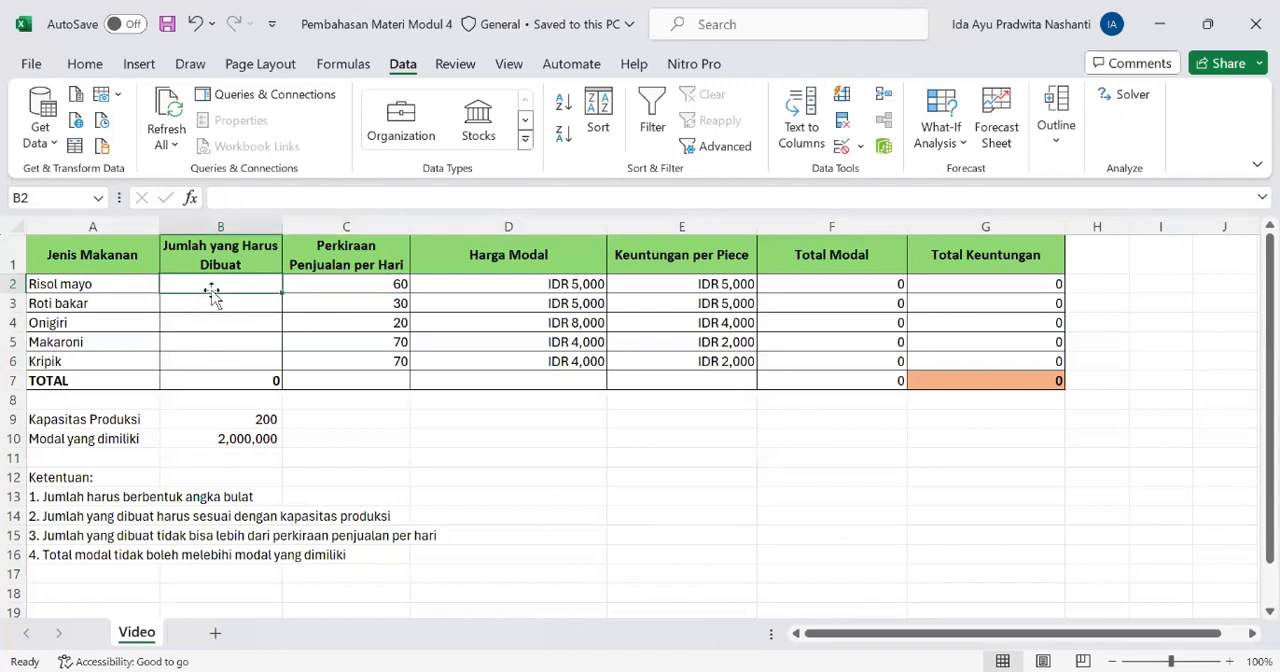
pyautogui.click(327, 286)
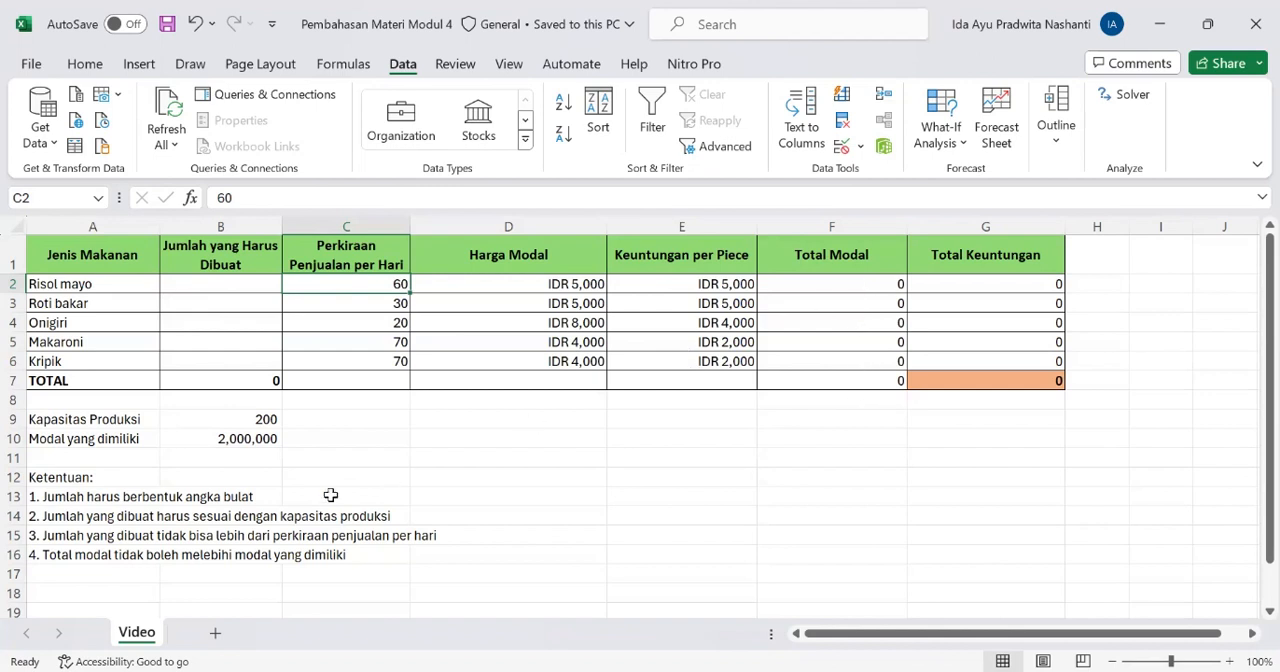
pyautogui.click(208, 438)
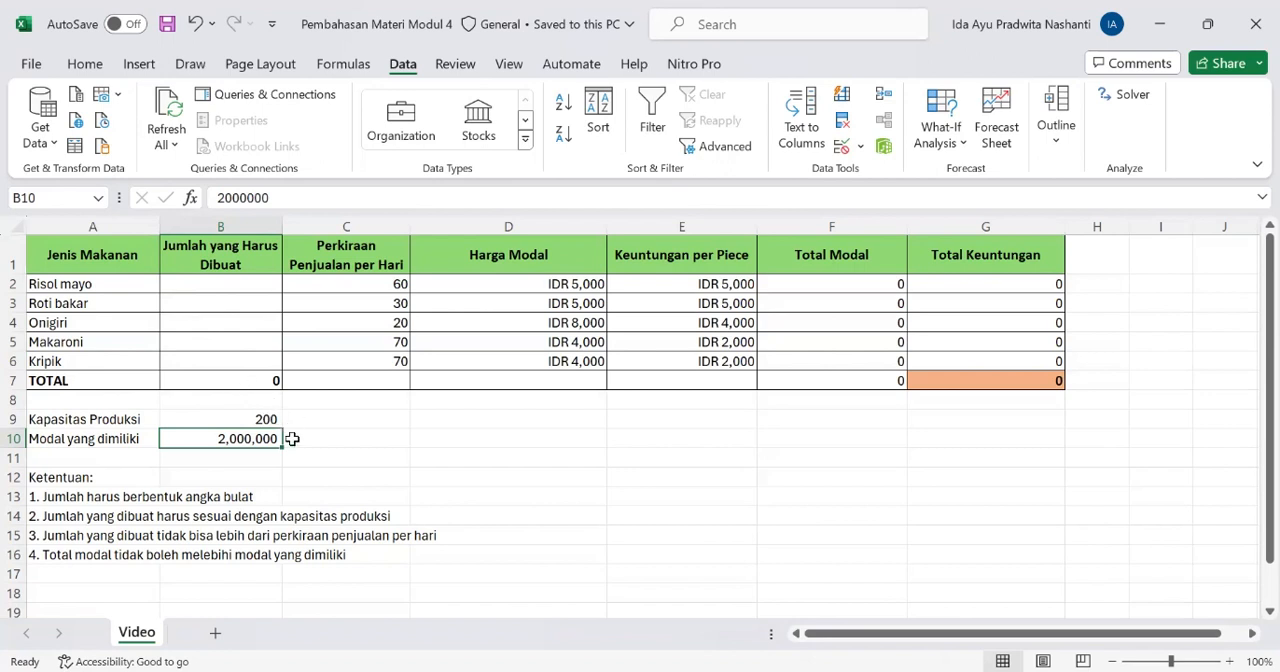
# Examine the total formula of the Jumlah yang Harus Dibuat column and the quantity cells B2:B6 that it covers
pyautogui.click(205, 382)
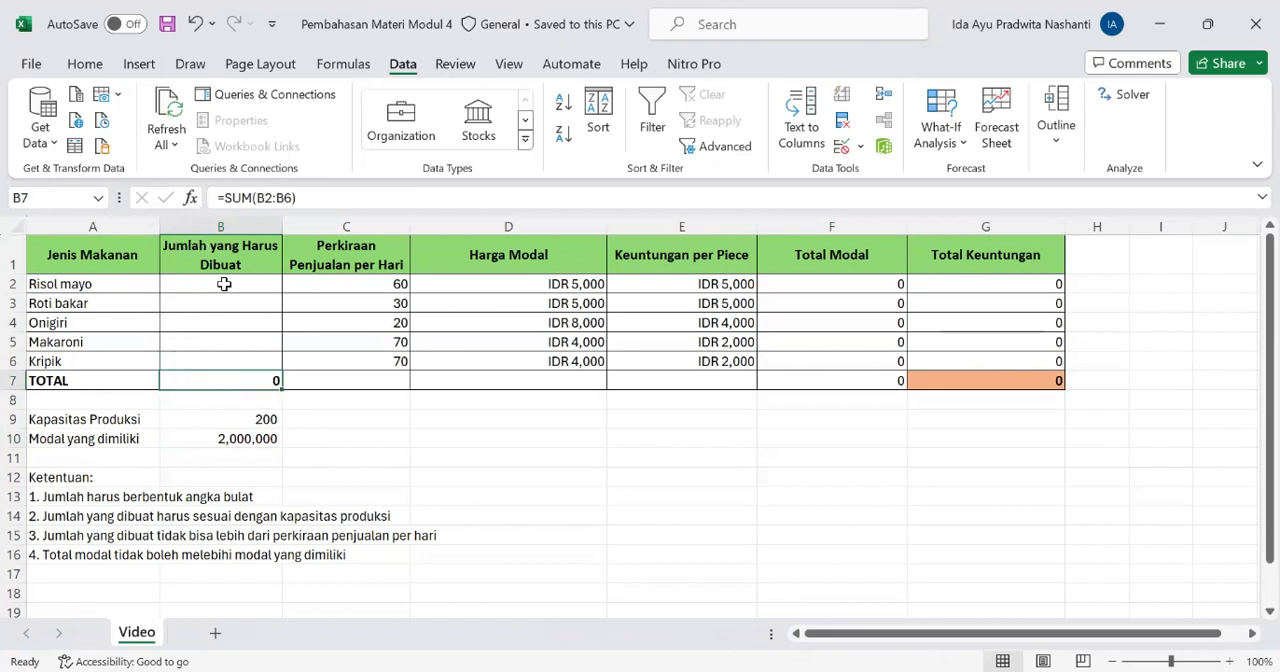
pyautogui.moveTo(224, 284); pyautogui.dragTo(246, 365)
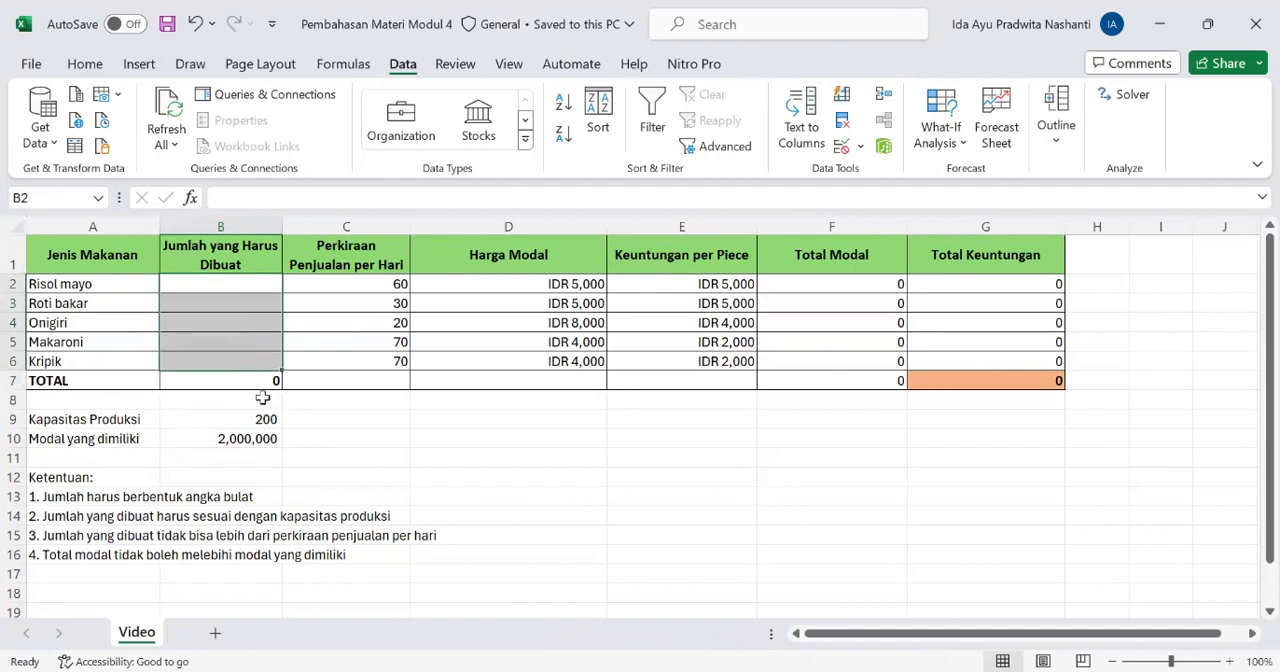
pyautogui.click(233, 380)
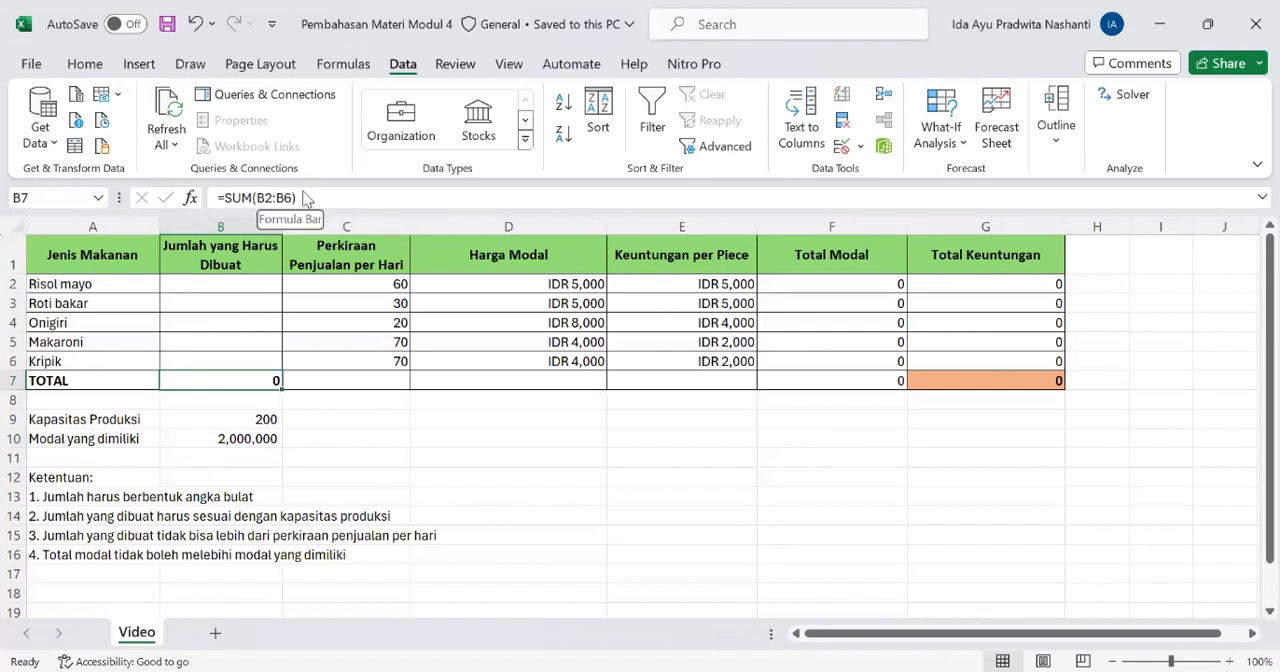
pyautogui.click(242, 282)
pyautogui.moveTo(242, 282); pyautogui.dragTo(276, 365)
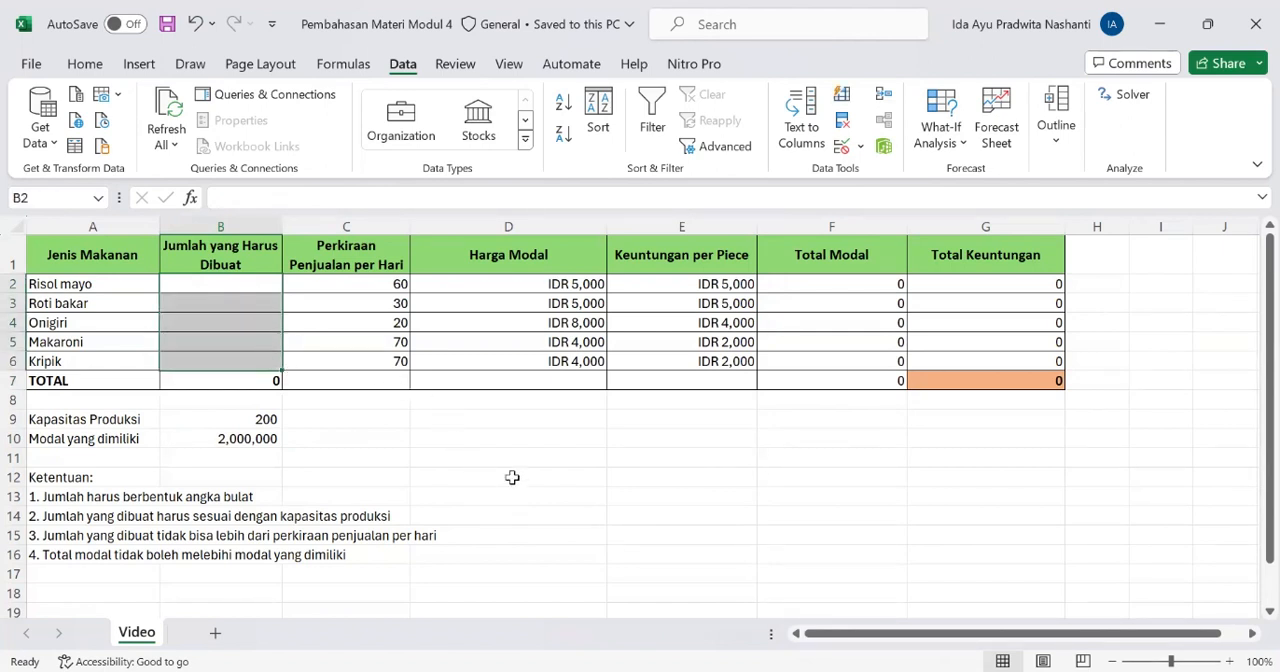
# Examine the Total Modal formulas for each food item and for the TOTAL row
pyautogui.click(808, 289)
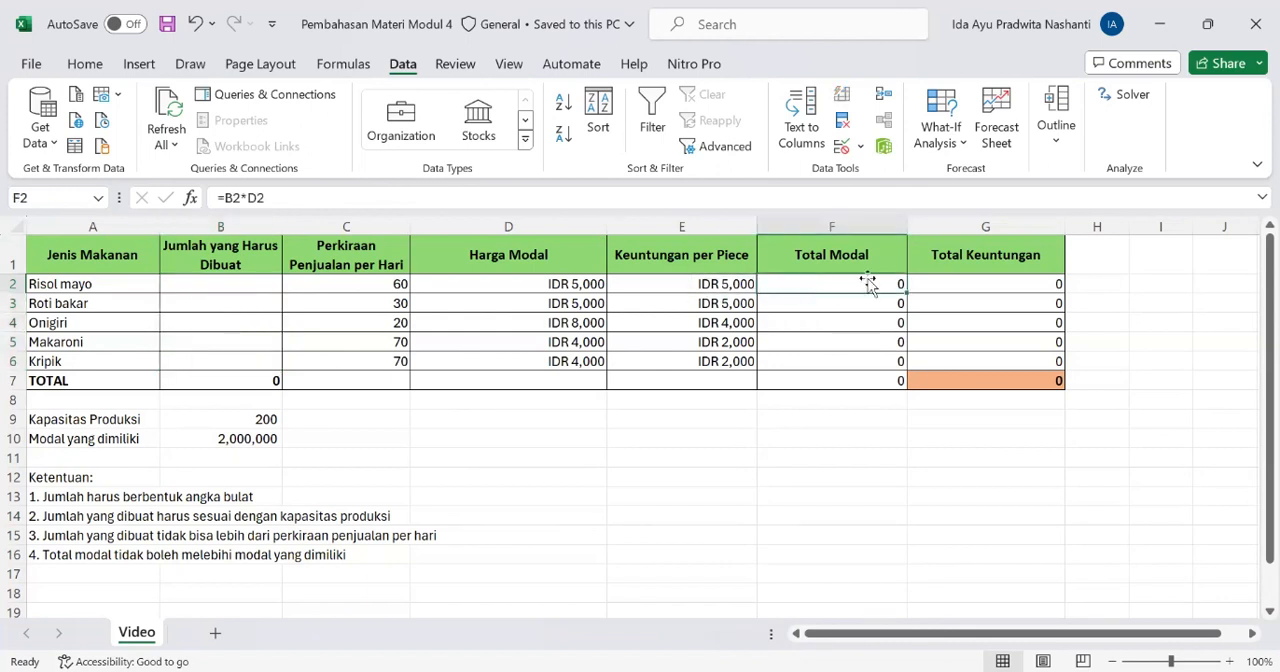
pyautogui.click(237, 284)
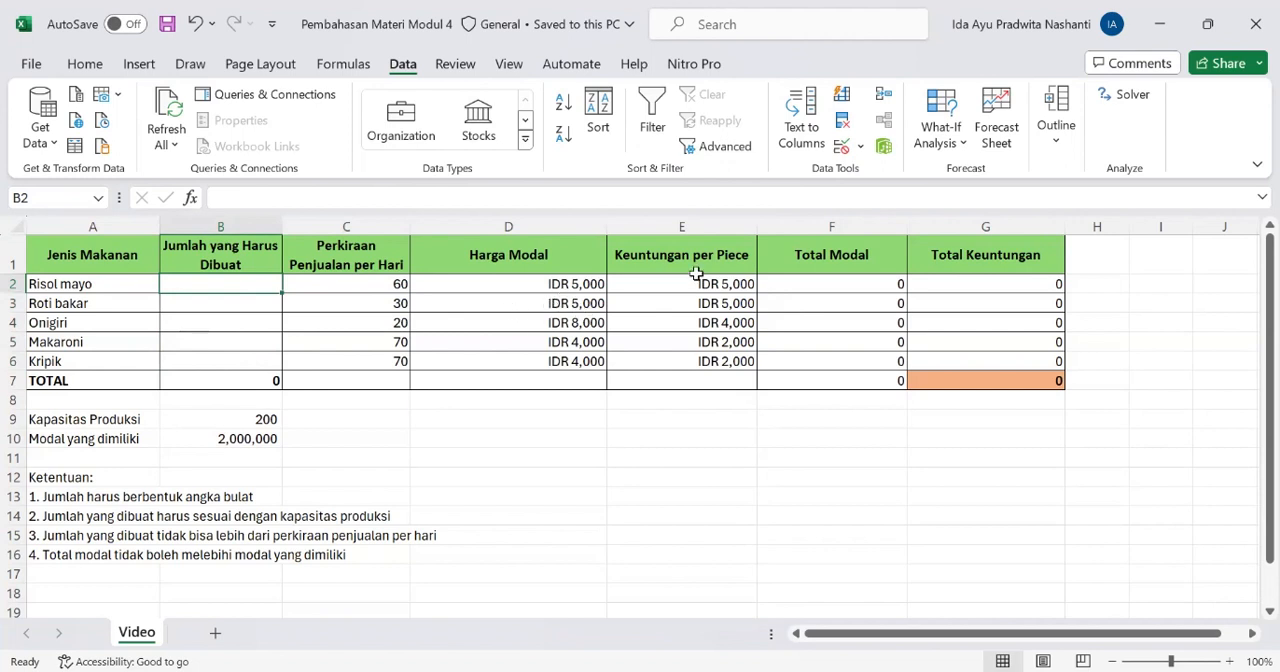
pyautogui.click(864, 288)
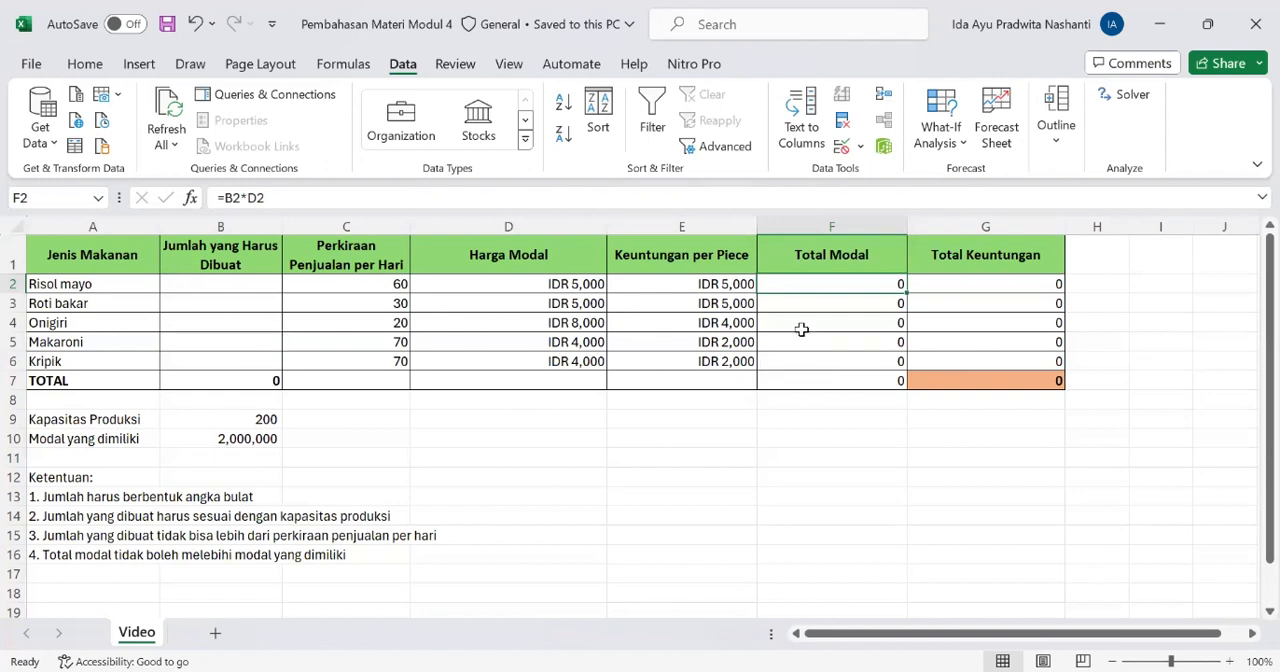
pyautogui.click(778, 303)
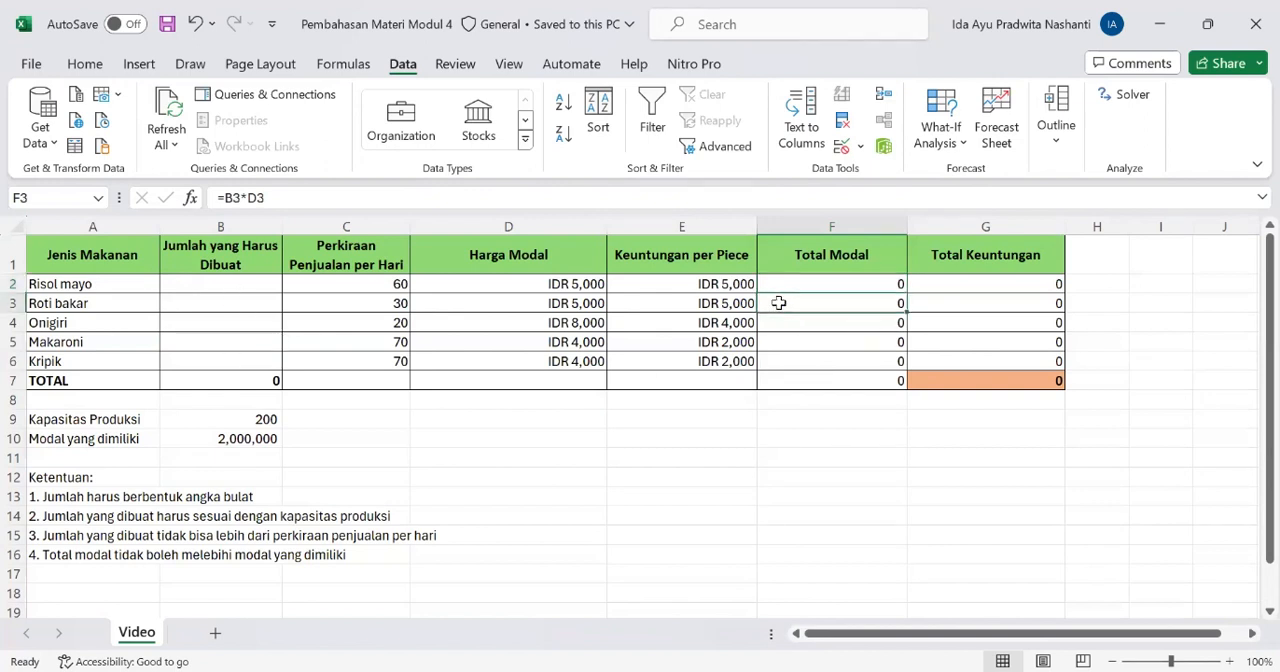
pyautogui.press('Down')
pyautogui.press('Down')
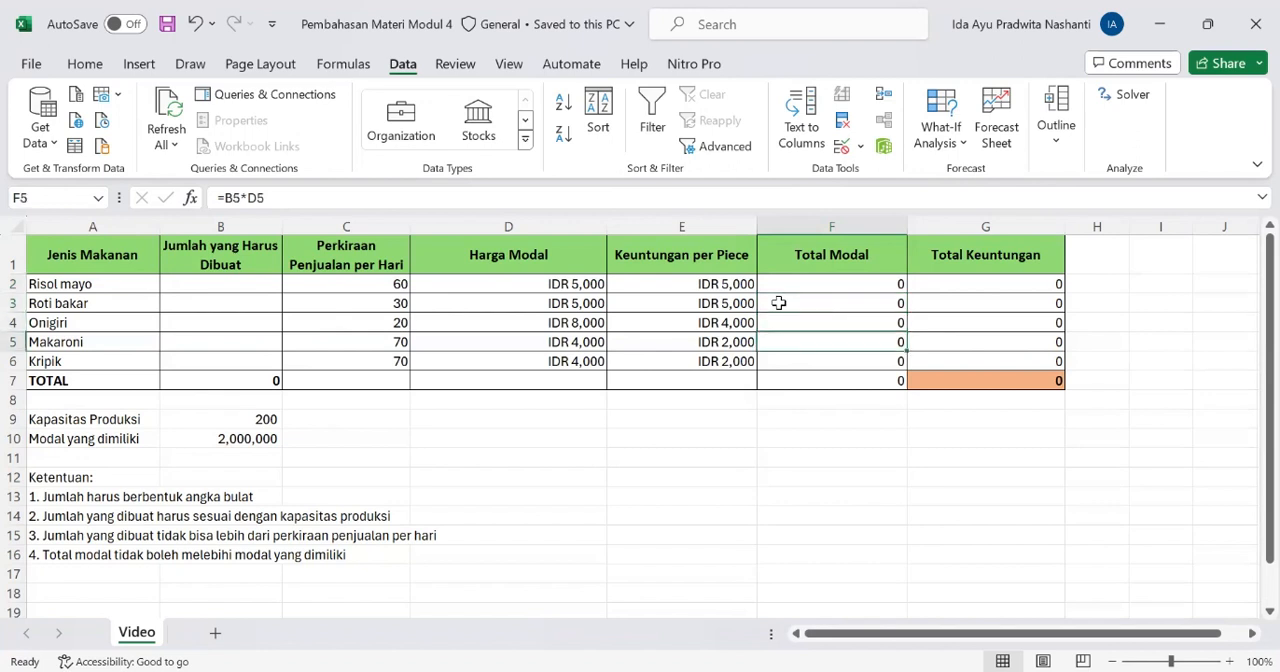
pyautogui.press('Down')
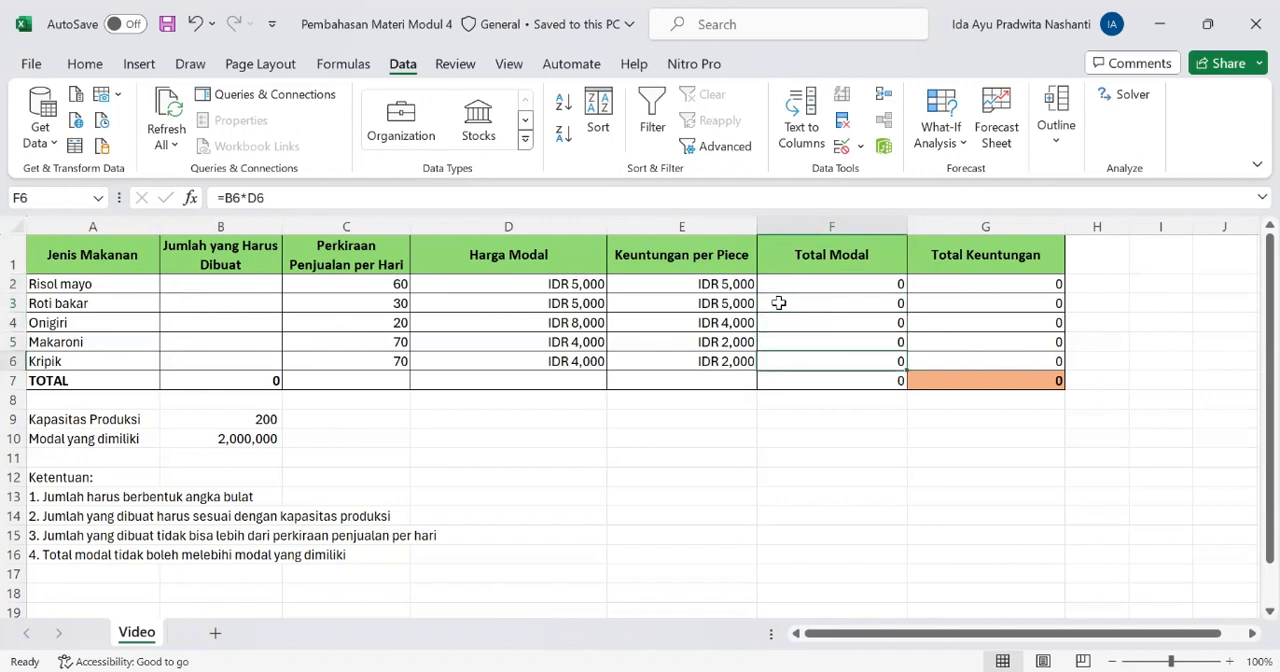
pyautogui.press('Down')
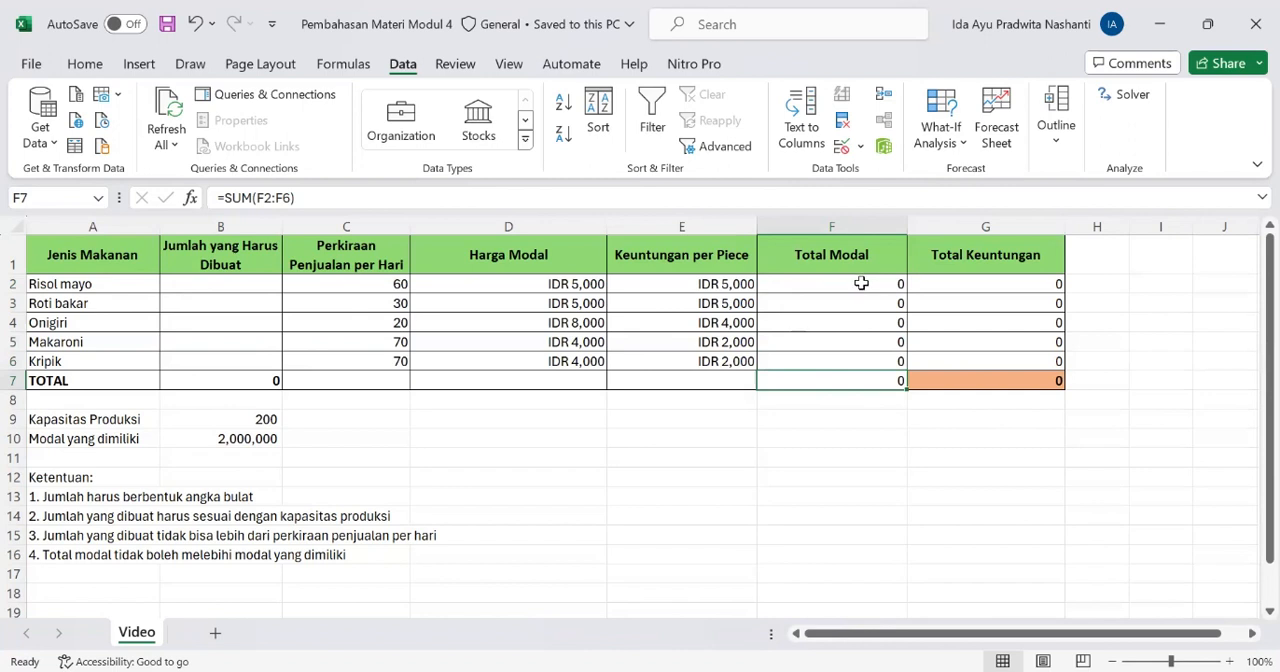
pyautogui.moveTo(861, 282); pyautogui.dragTo(890, 366)
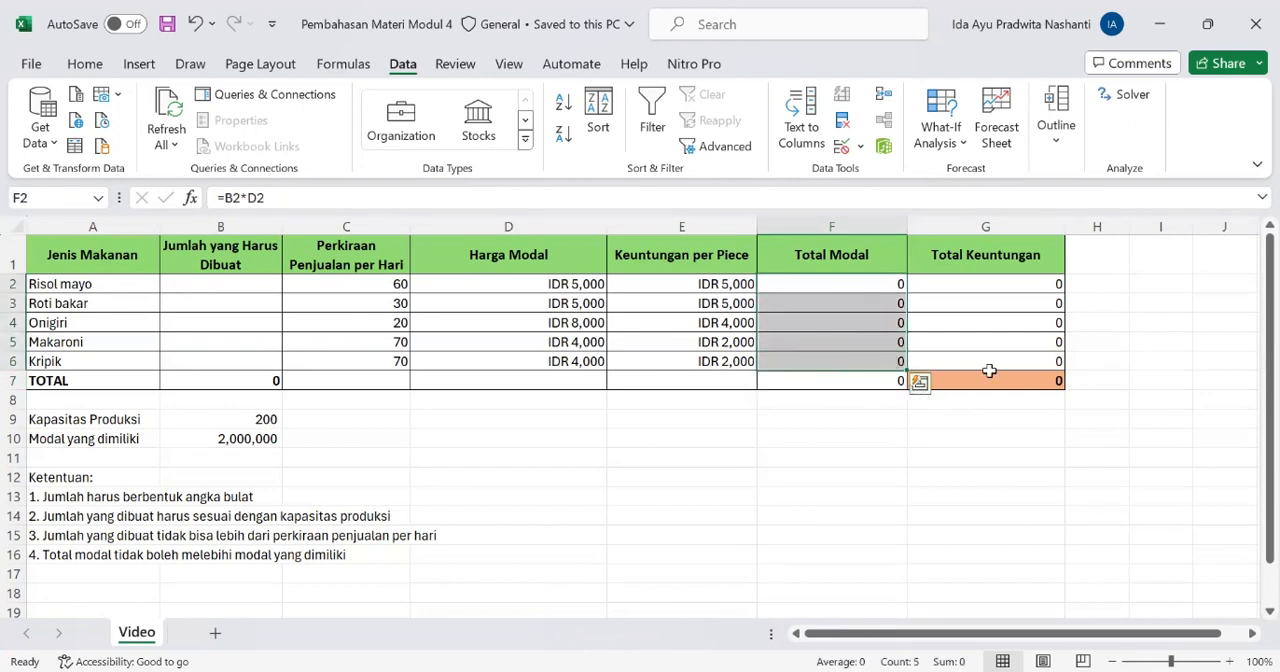
# Examine the Total Keuntungan formulas for each food item and for the TOTAL row
pyautogui.click(968, 291)
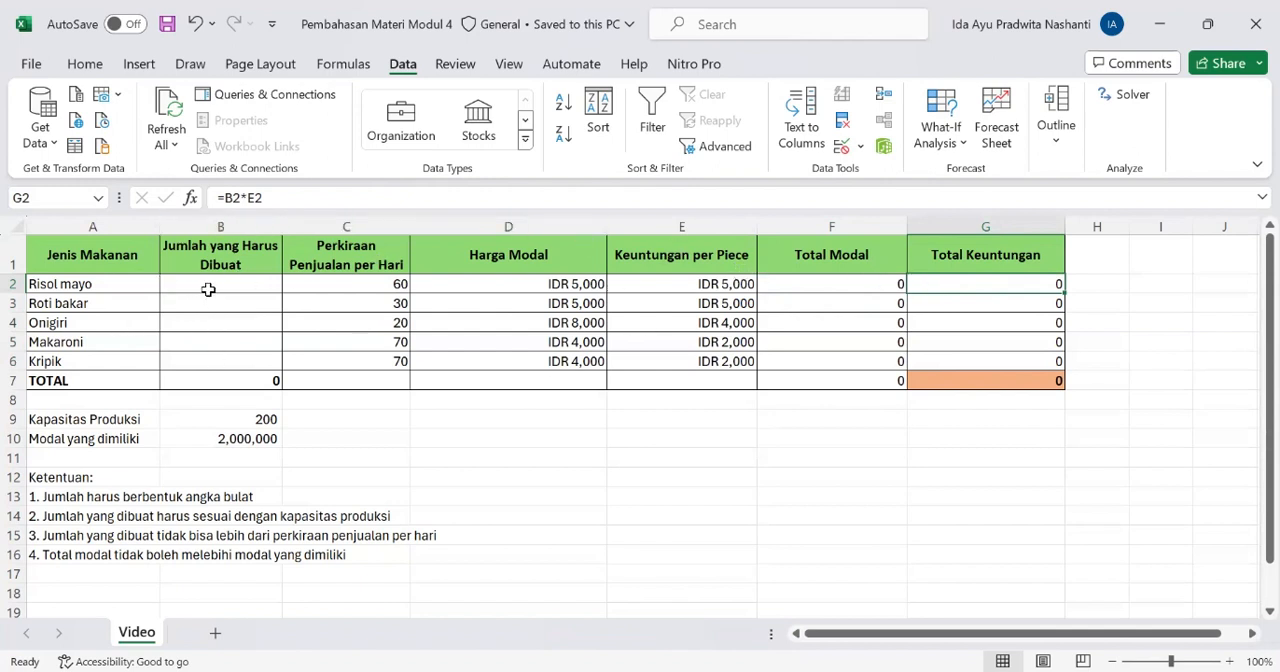
pyautogui.moveTo(208, 289); pyautogui.dragTo(223, 359)
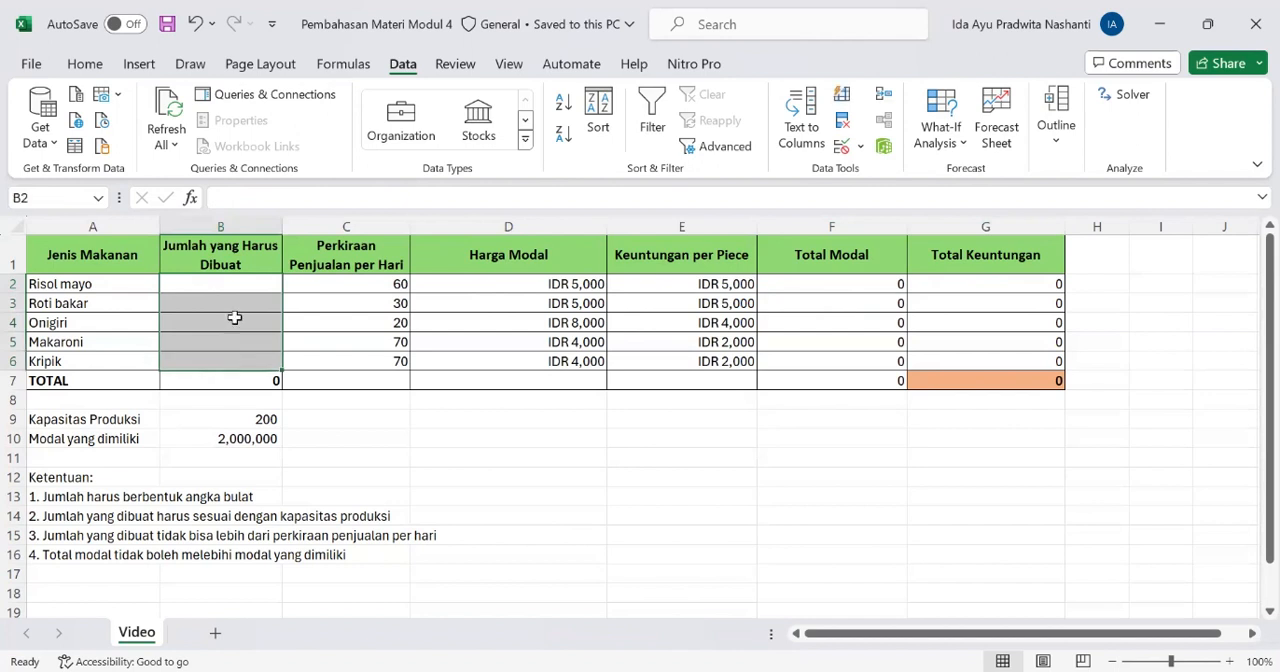
pyautogui.click(964, 287)
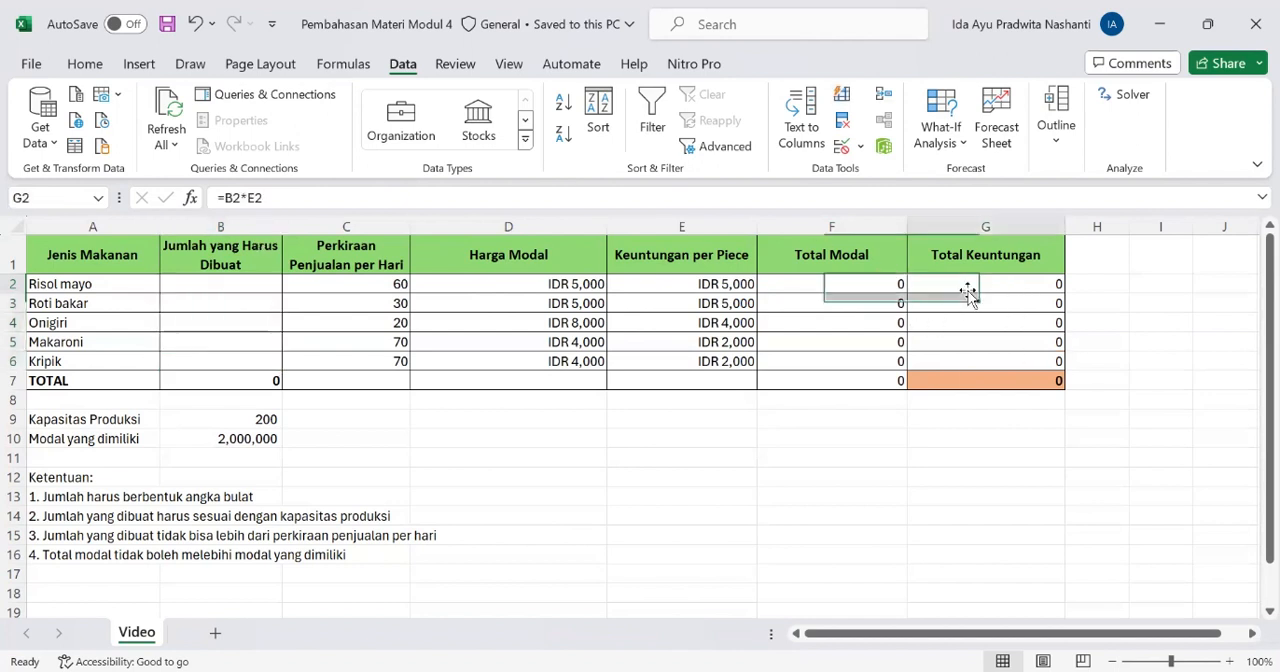
pyautogui.moveTo(968, 292); pyautogui.dragTo(975, 298)
pyautogui.click(978, 305)
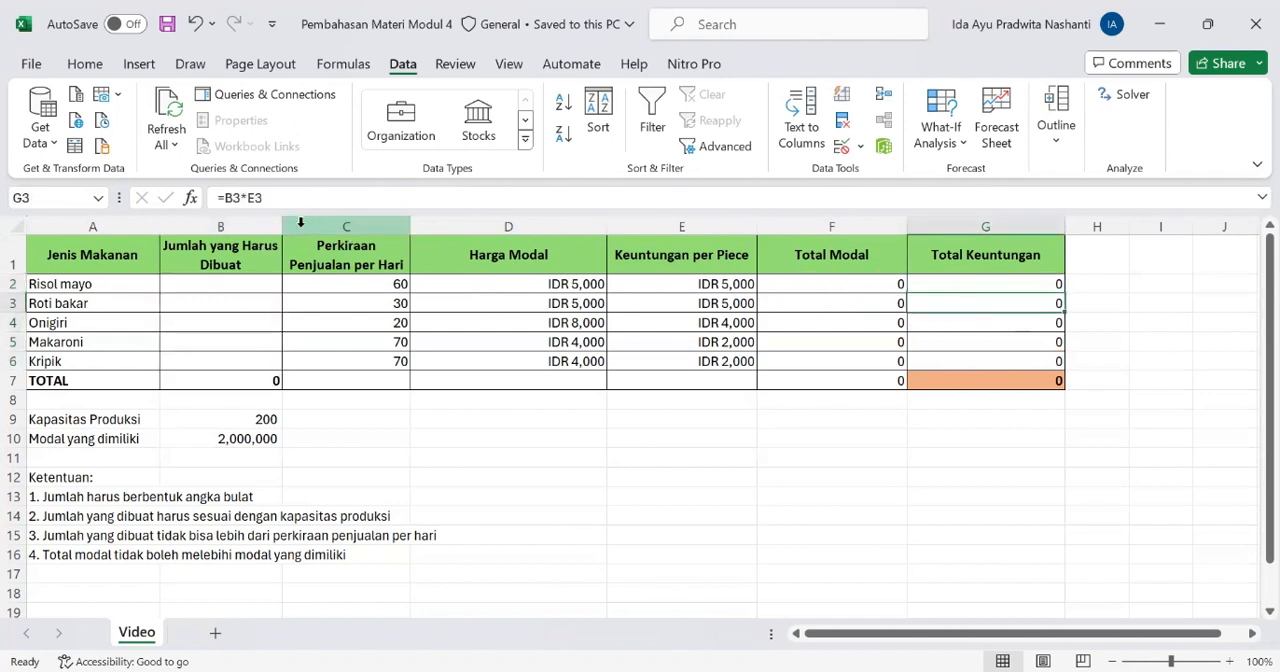
pyautogui.click(991, 282)
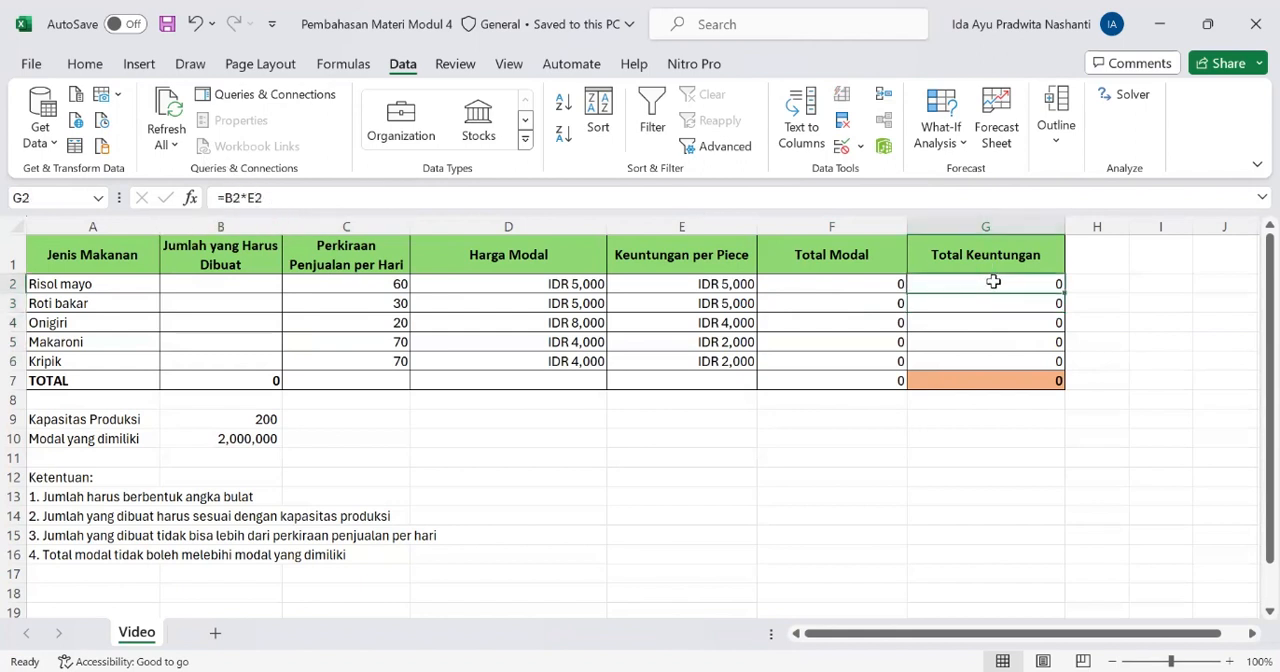
pyautogui.press('Down')
pyautogui.press('Down')
pyautogui.press('Down')
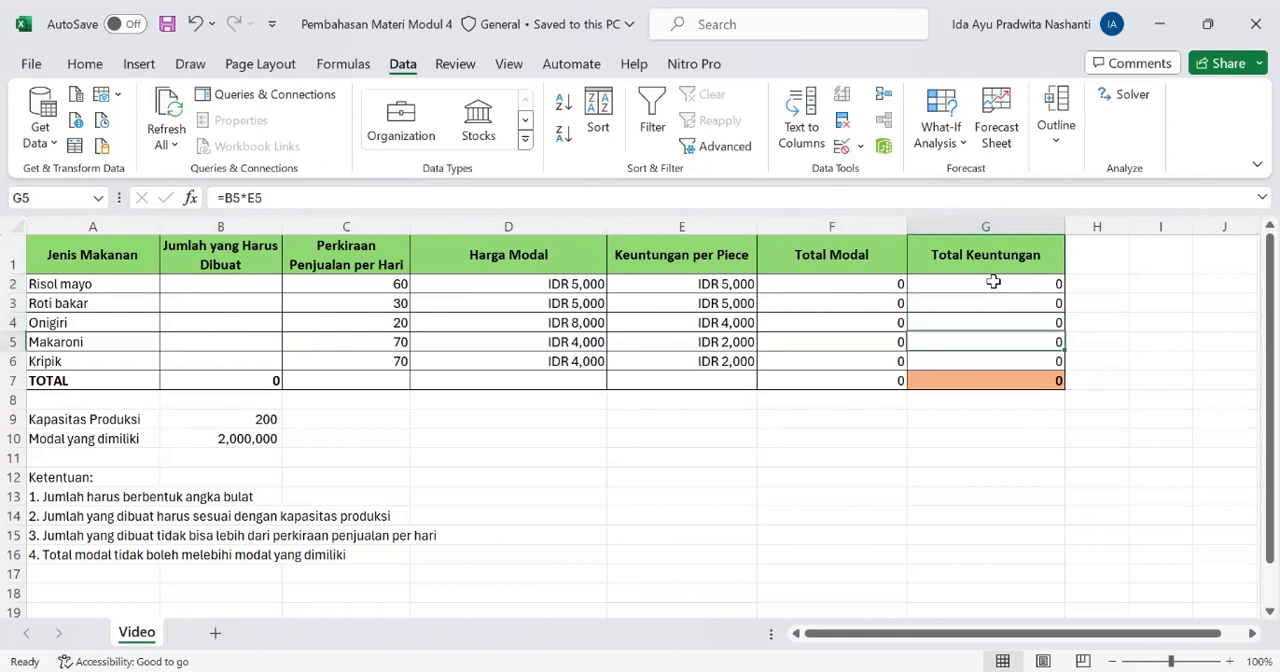
pyautogui.press('Down')
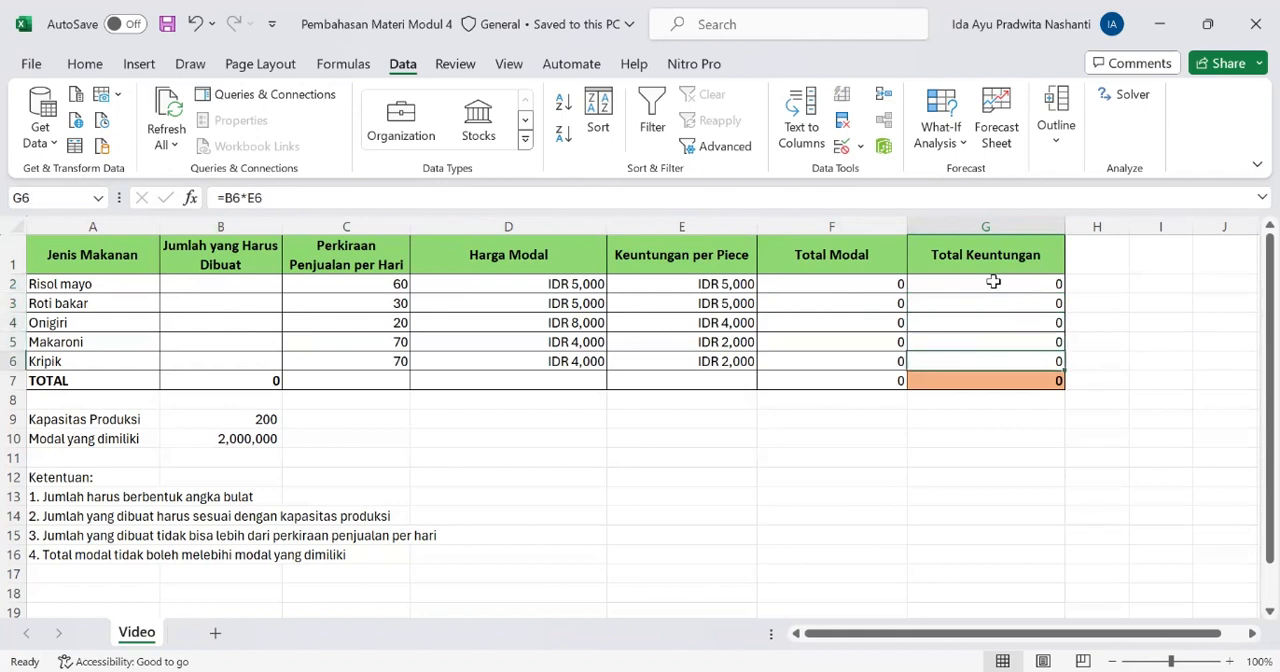
pyautogui.click(1000, 388)
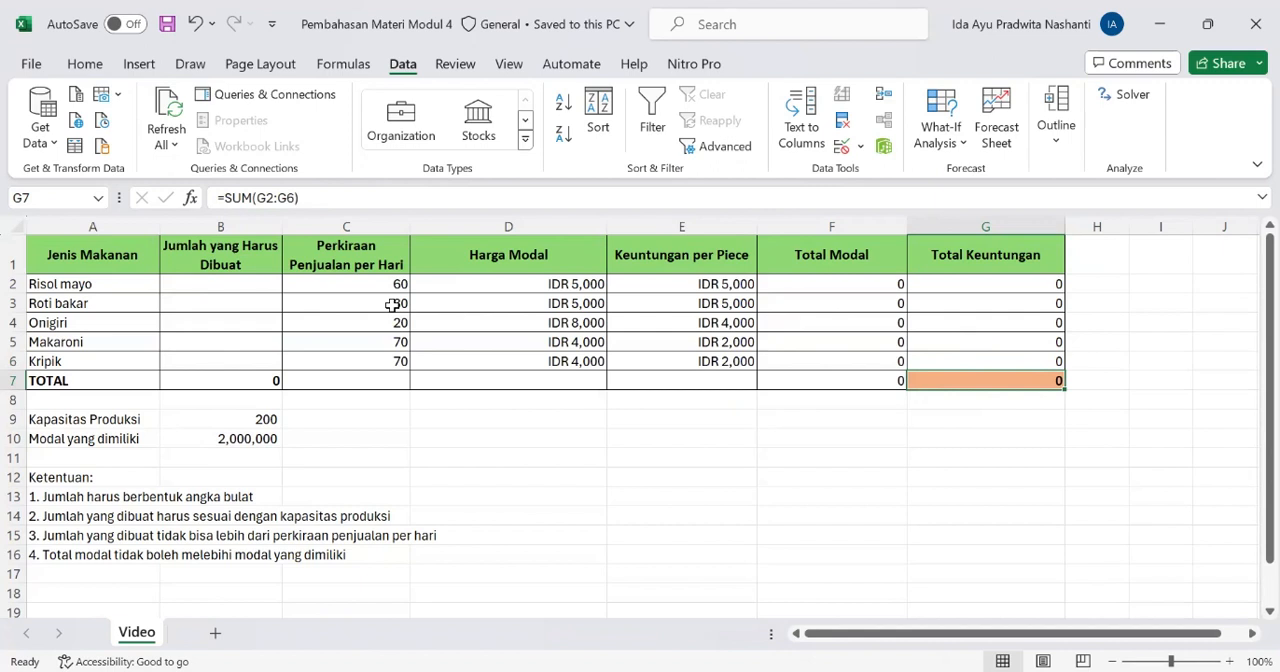
pyautogui.click(262, 289)
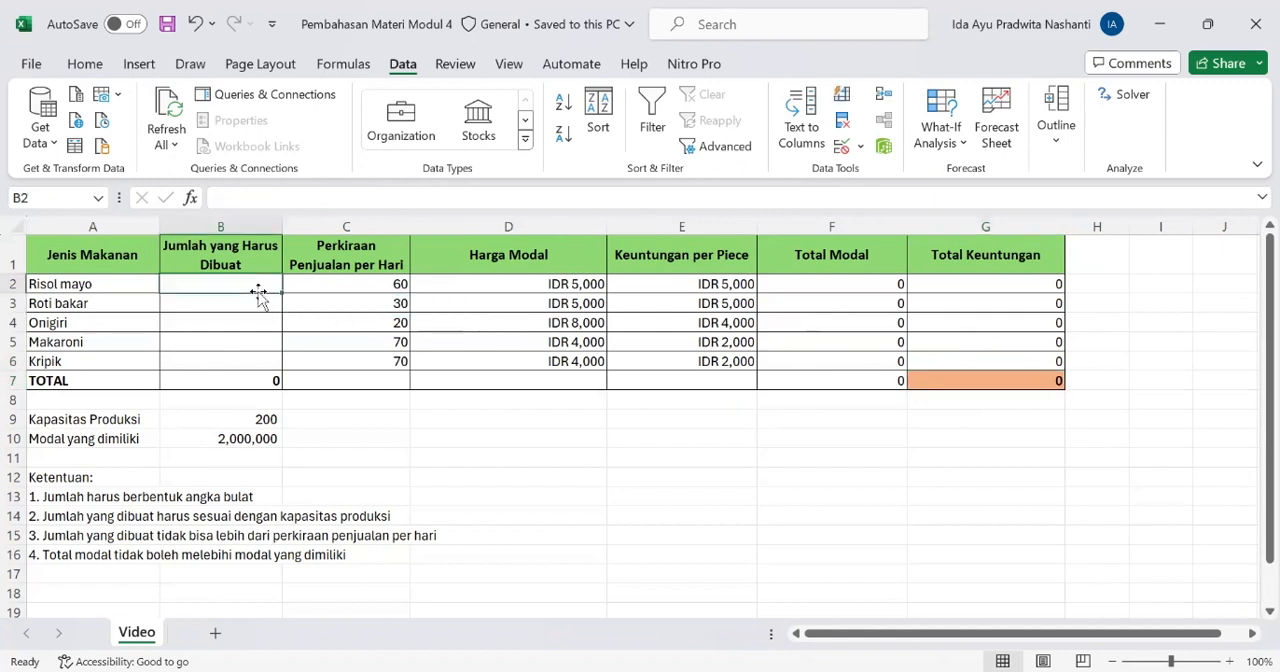
pyautogui.click(266, 322)
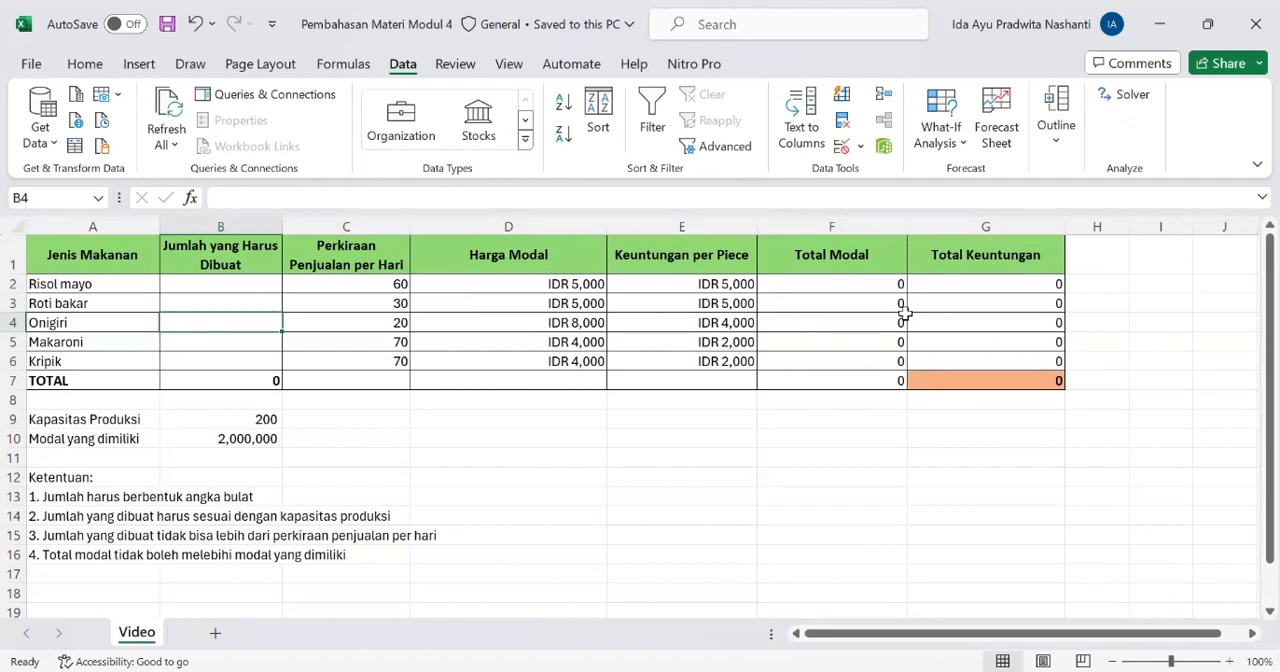
pyautogui.click(266, 380)
pyautogui.click(870, 306)
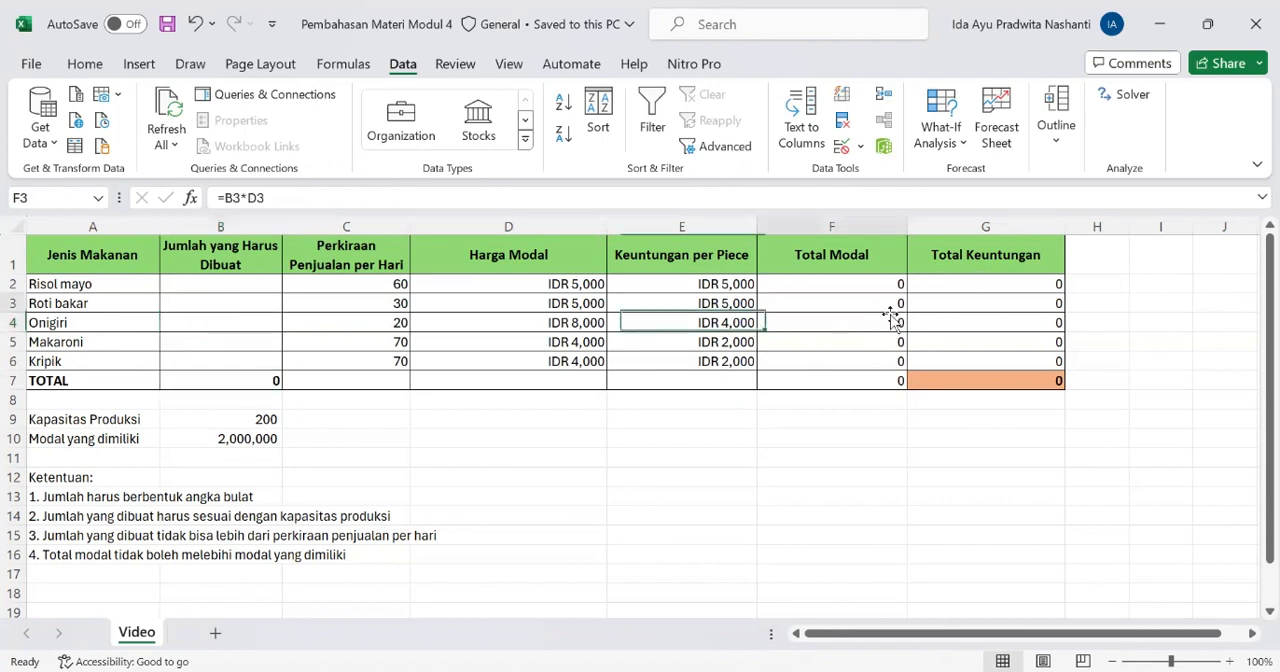
pyautogui.click(971, 307)
pyautogui.click(977, 399)
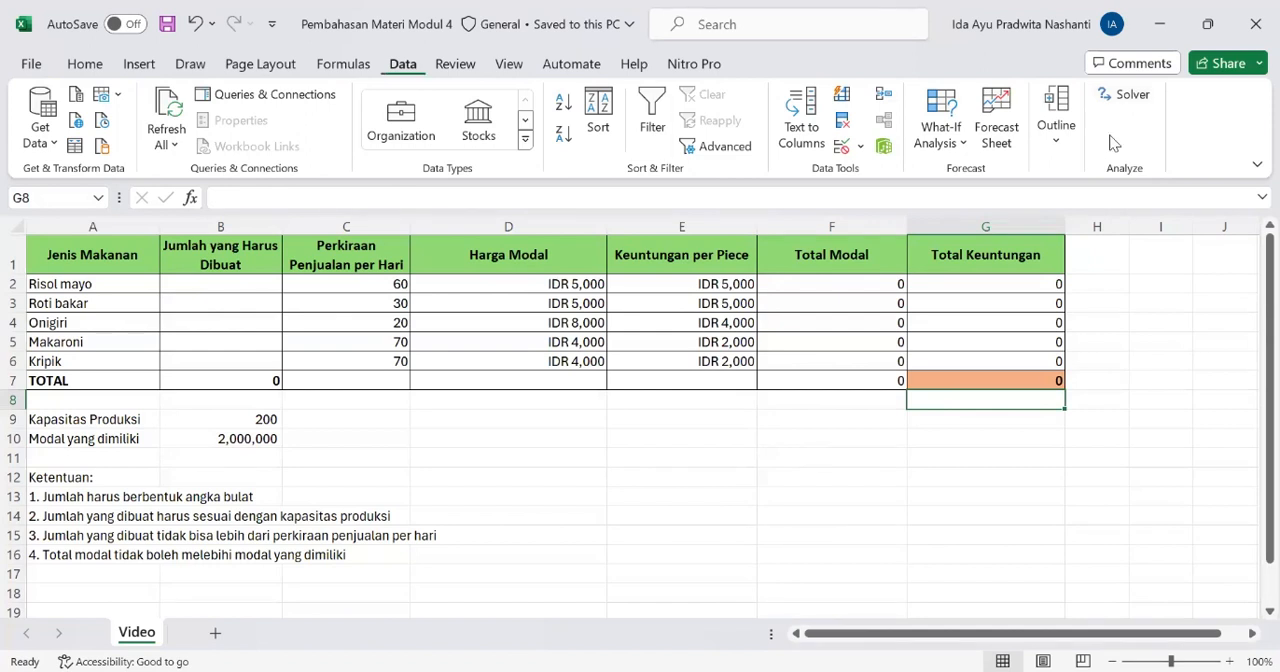
# Start Solver and set the TOTAL cell of Total Keuntungan, G7, as the objective to maximize
pyautogui.click(1163, 92)
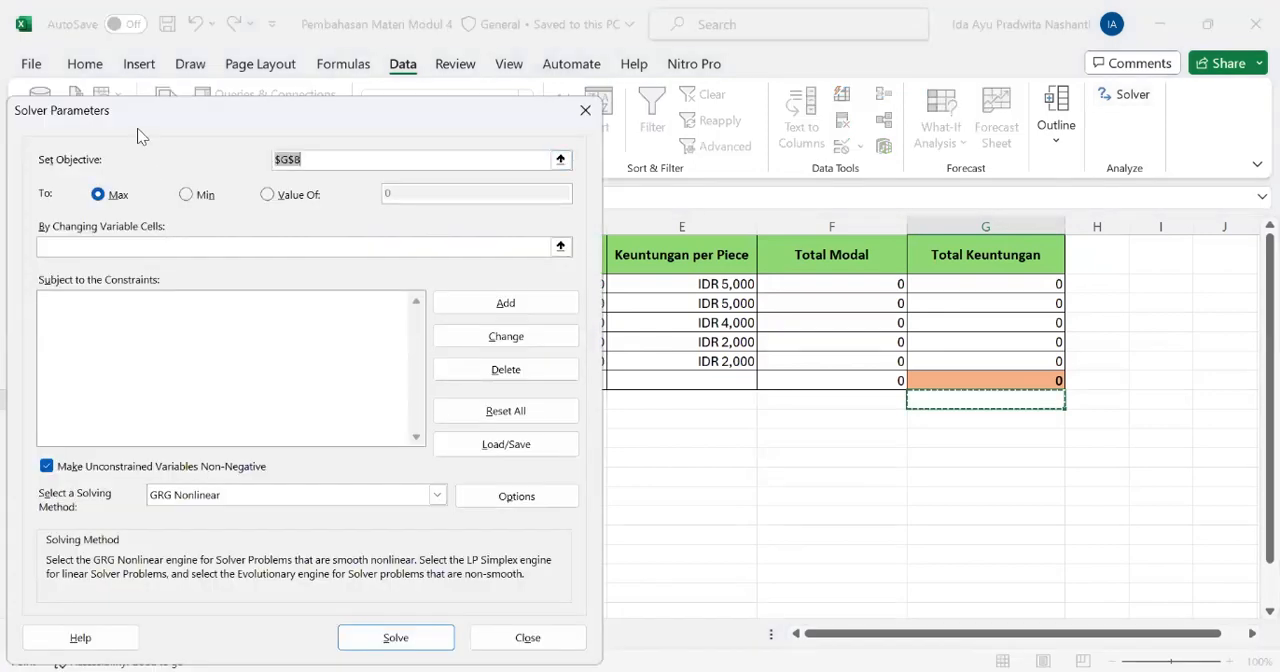
pyautogui.moveTo(142, 112); pyautogui.dragTo(774, 58)
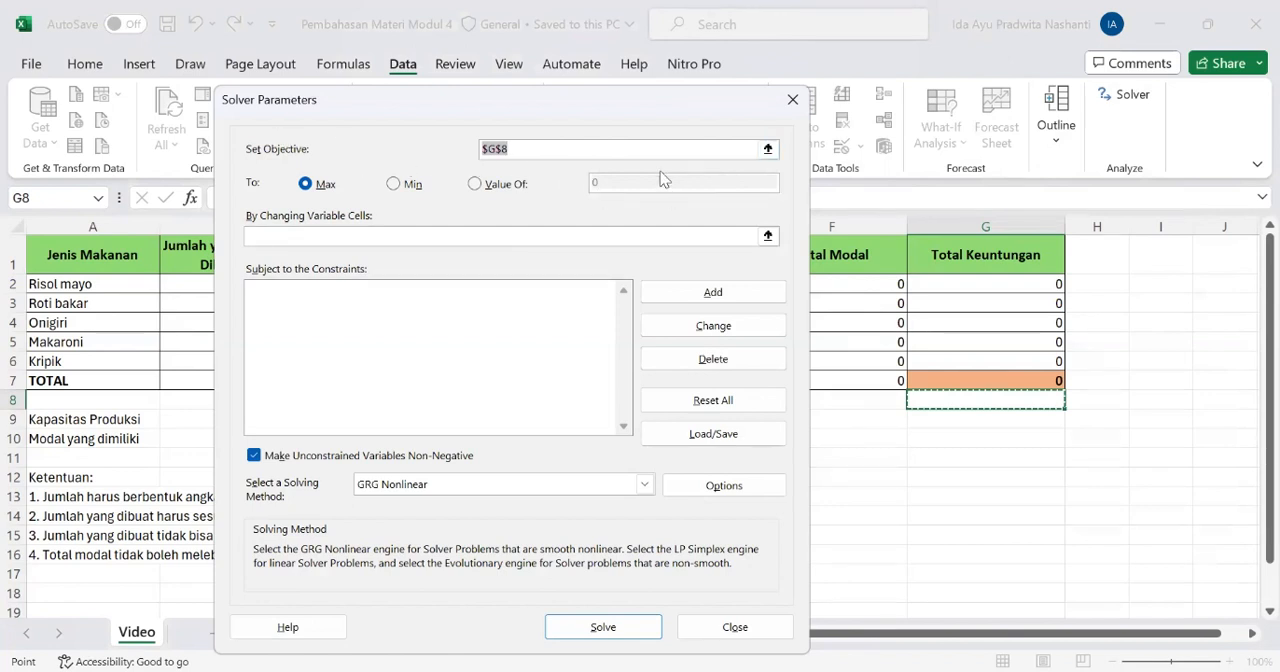
pyautogui.click(956, 379)
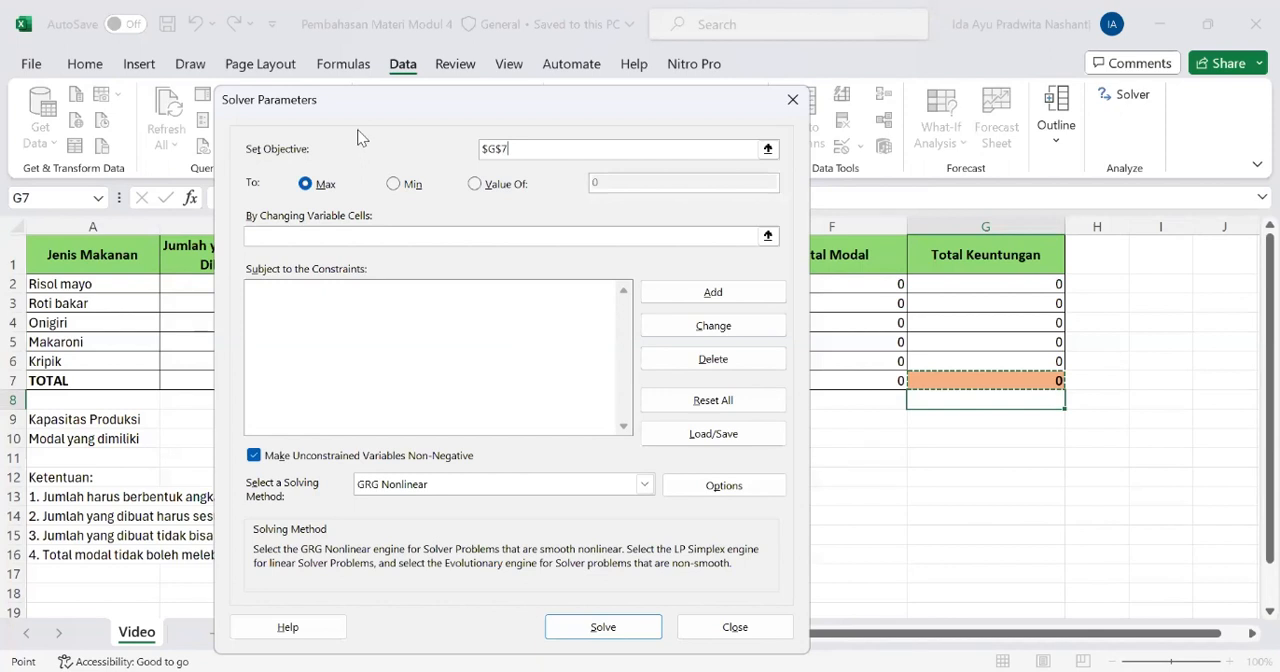
# Set the Jumlah yang Harus Dibuat cells B2:B6 as the Solver's changing variable cells
pyautogui.moveTo(360, 101); pyautogui.dragTo(611, 98)
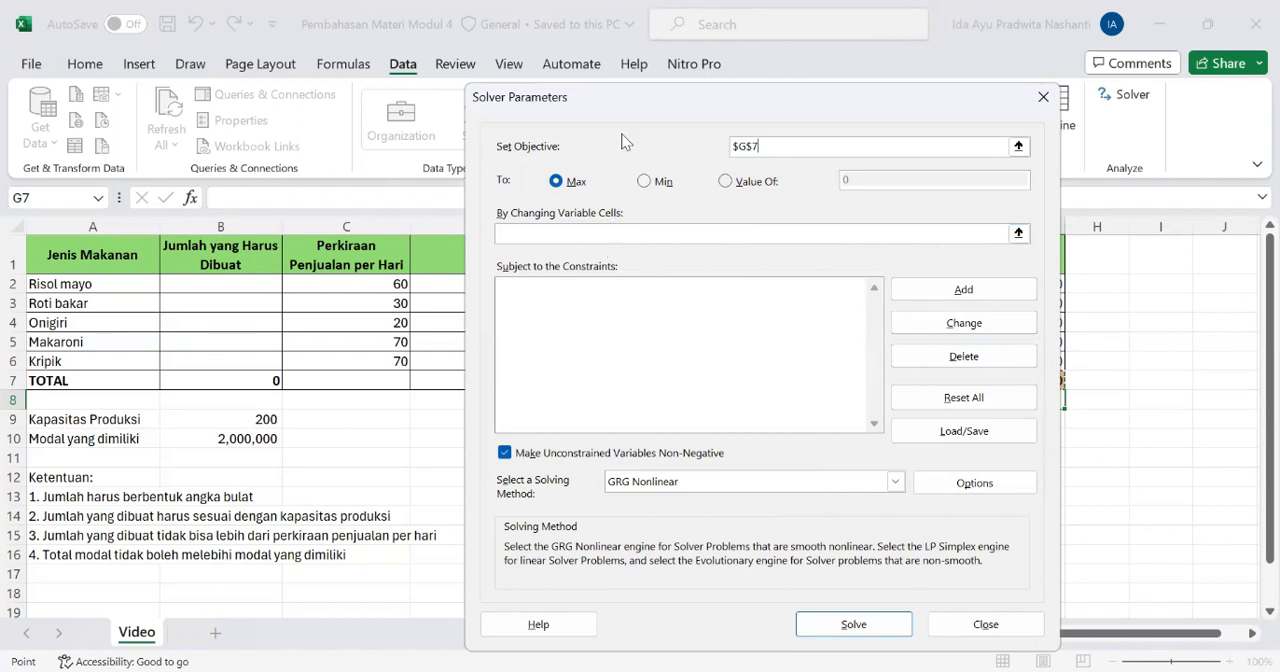
pyautogui.moveTo(621, 98); pyautogui.dragTo(465, 60)
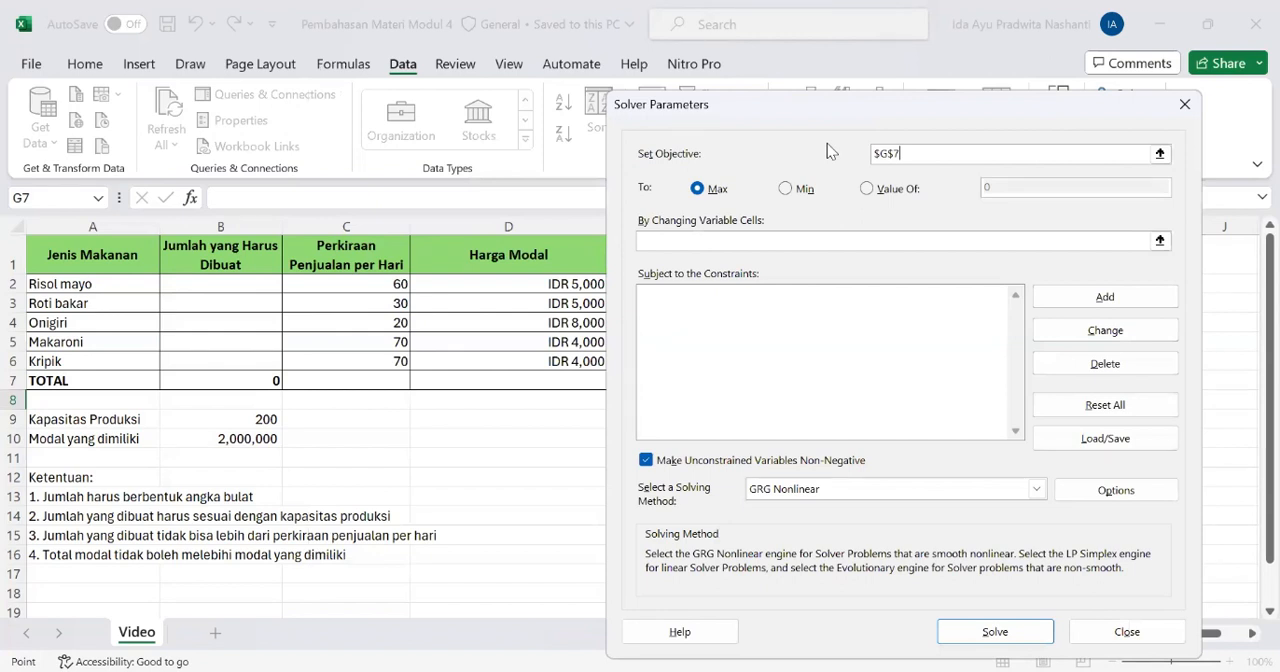
pyautogui.click(670, 240)
pyautogui.click(222, 286)
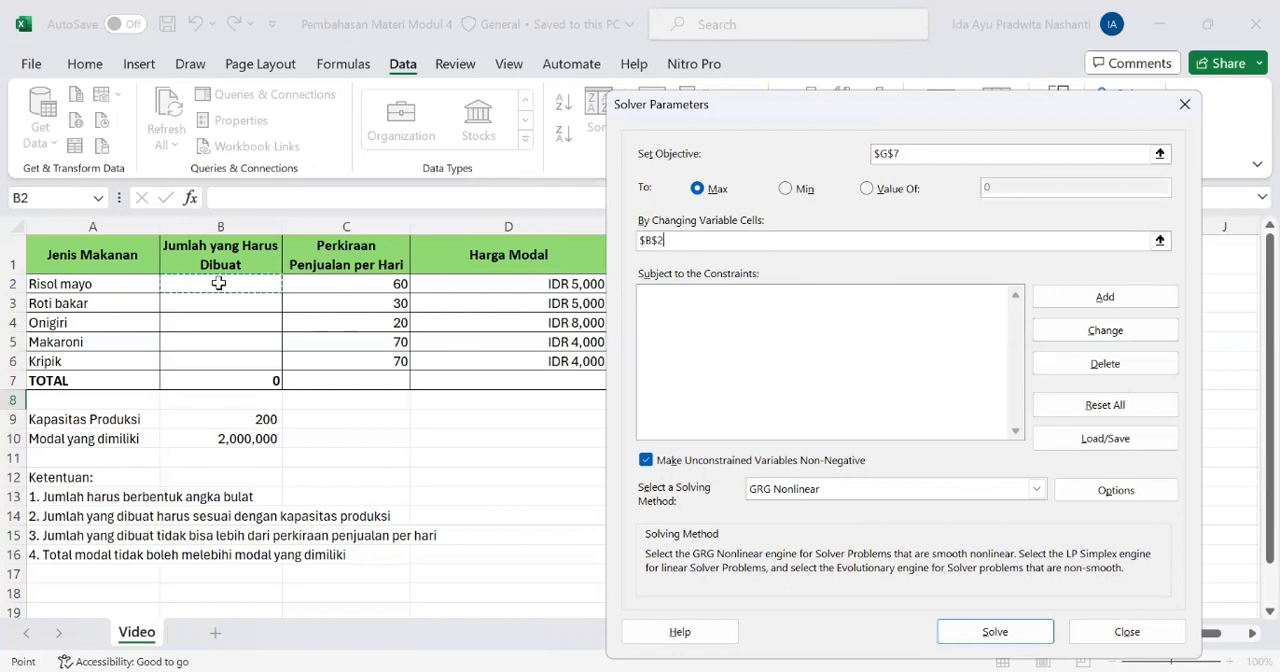
pyautogui.keyDown('shift'); pyautogui.click(228, 364); pyautogui.keyUp('shift')
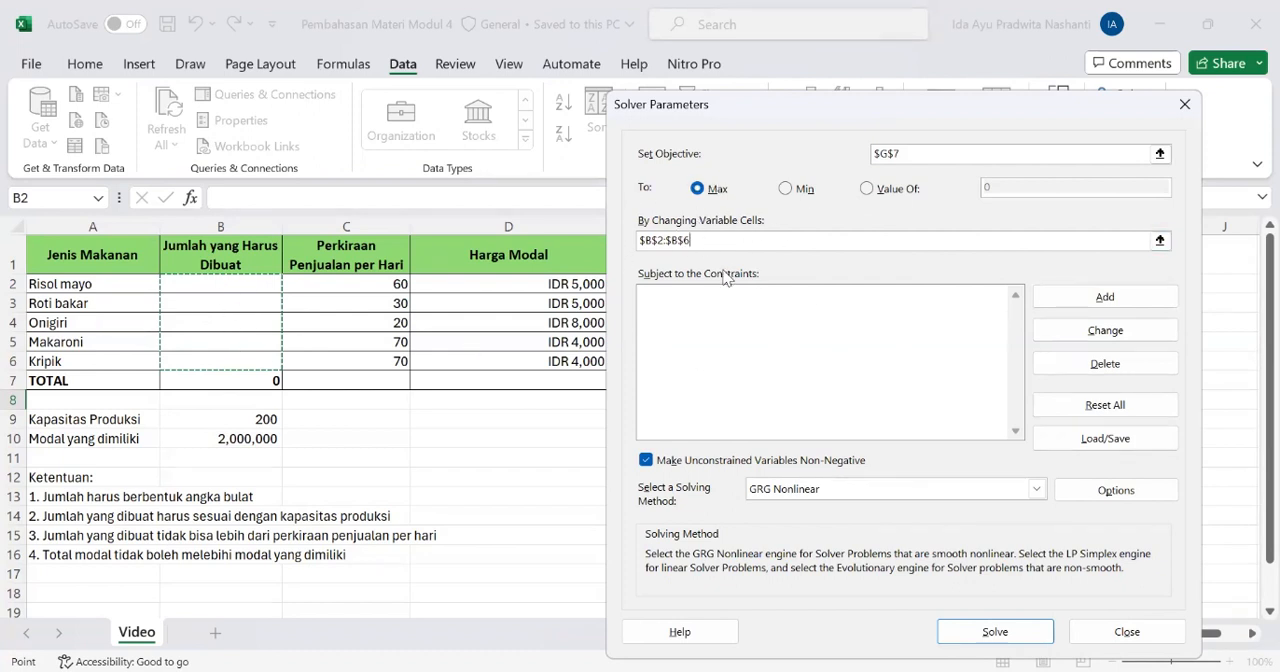
# Add a Solver constraint that requires the production quantities B2:B6 to be integers
pyautogui.click(755, 273)
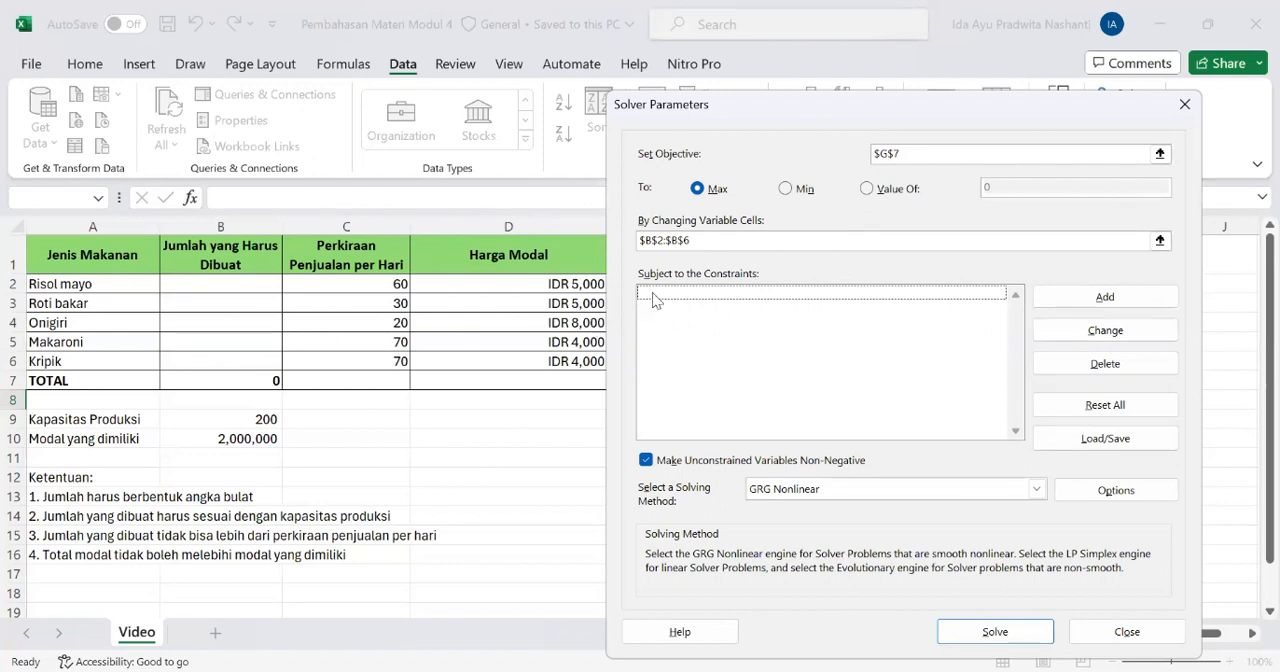
pyautogui.click(1108, 300)
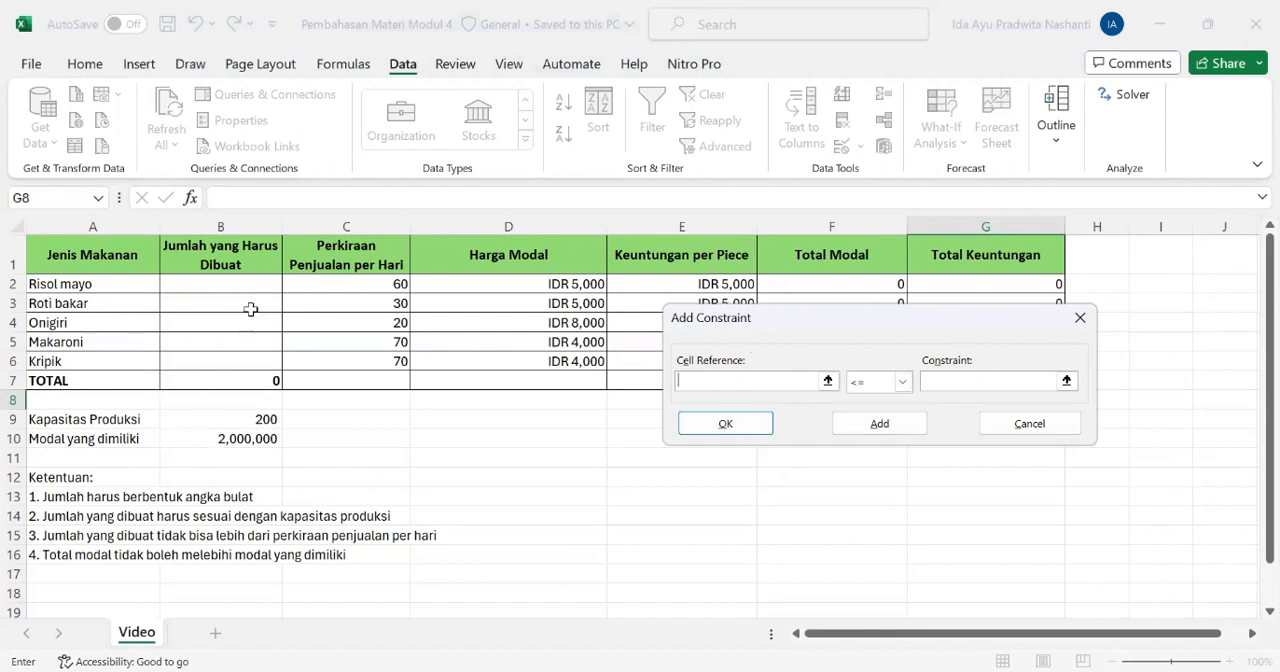
pyautogui.click(222, 283)
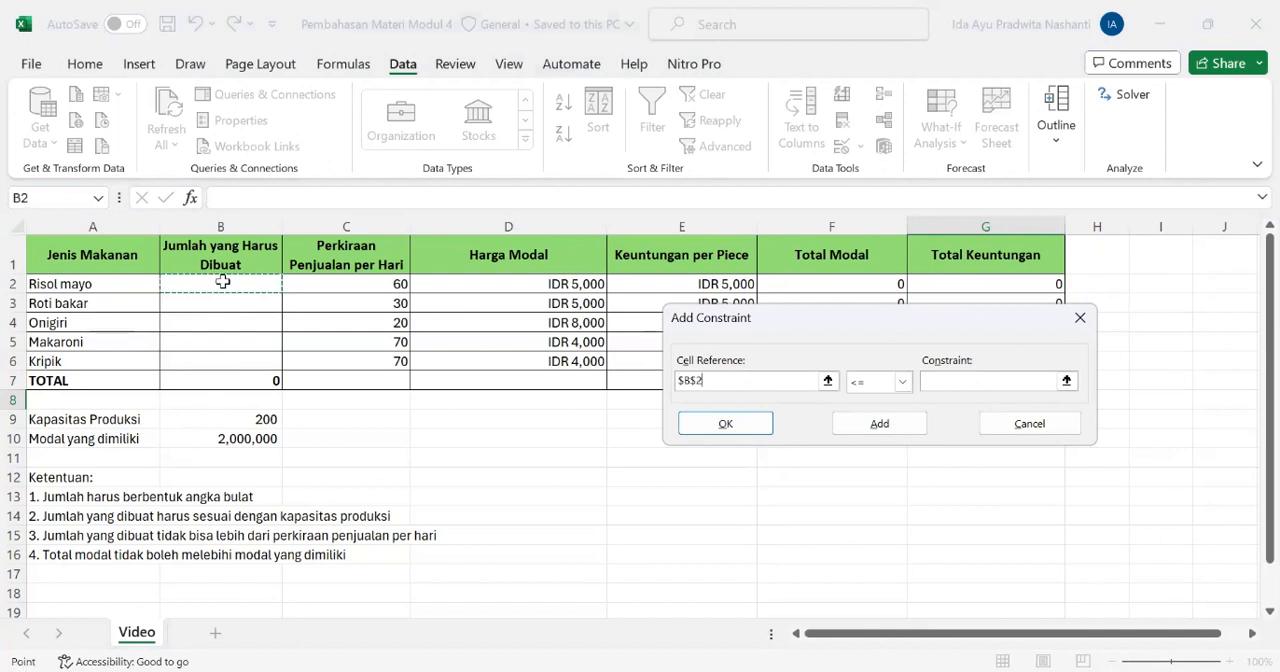
pyautogui.keyDown('shift'); pyautogui.click(233, 358); pyautogui.keyUp('shift')
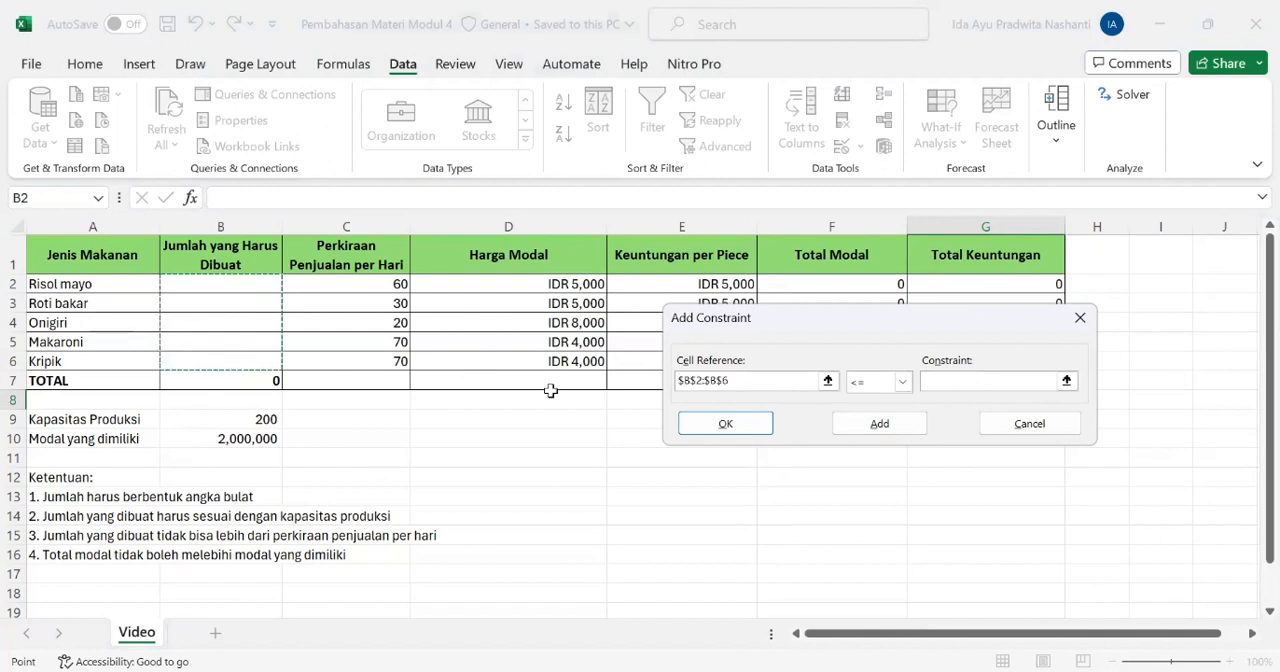
pyautogui.click(903, 383)
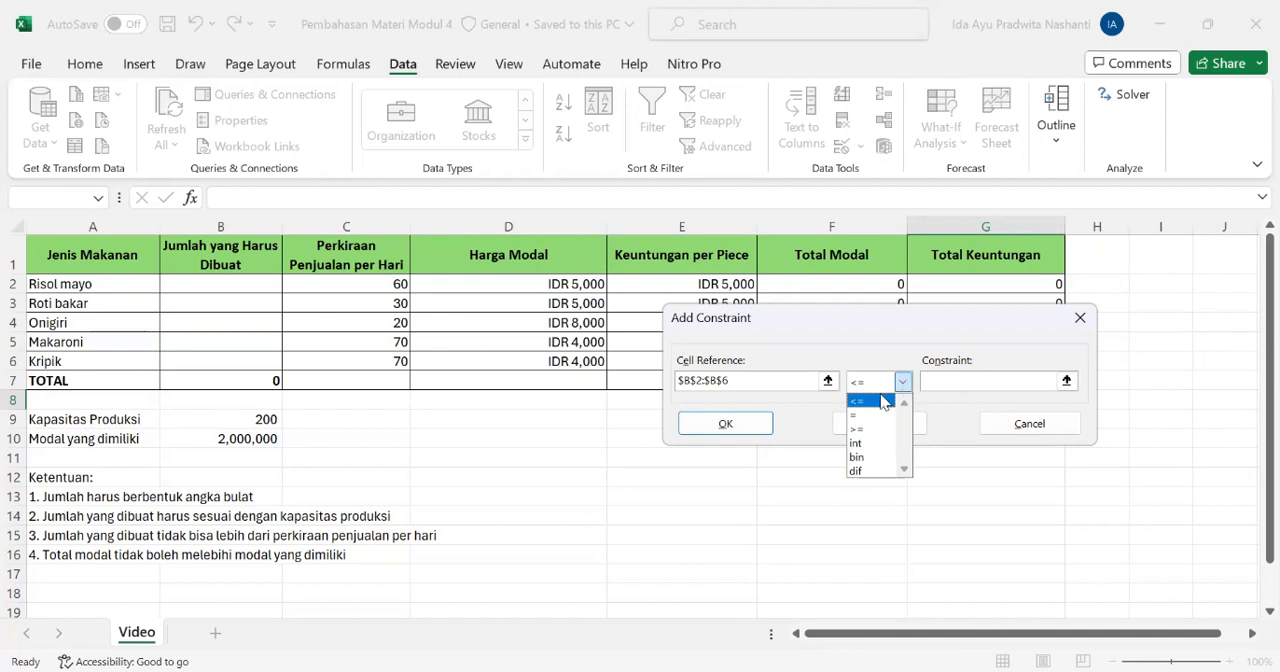
pyautogui.click(857, 443)
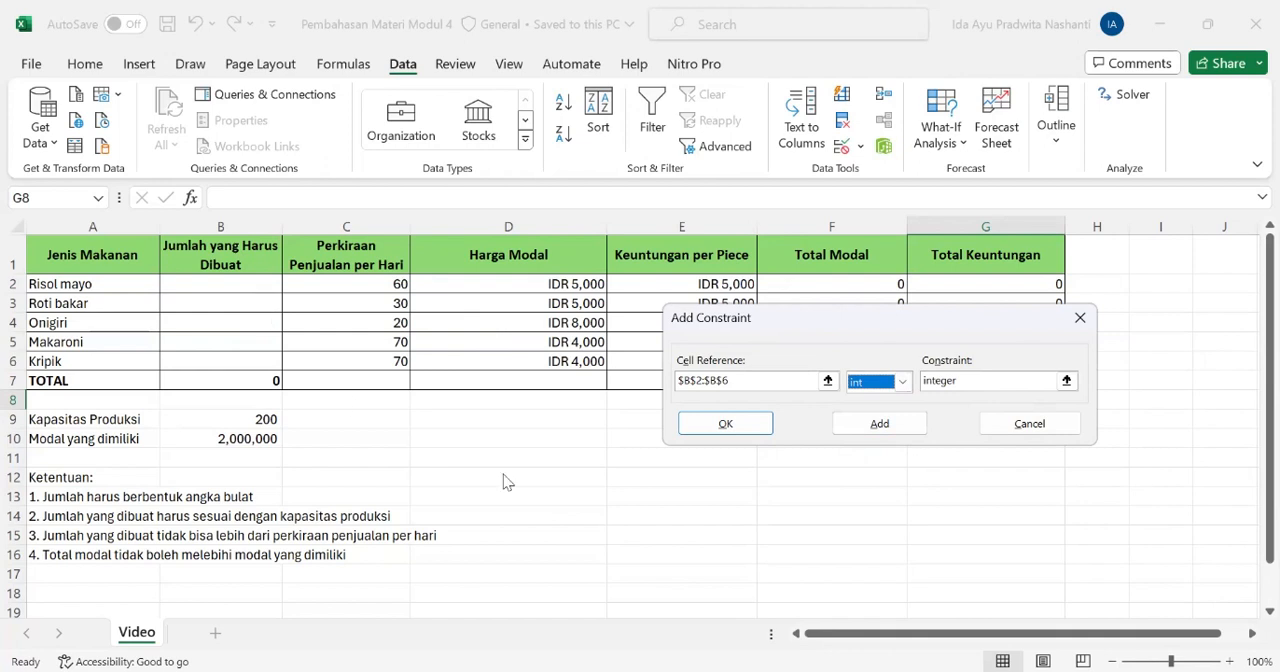
pyautogui.click(740, 432)
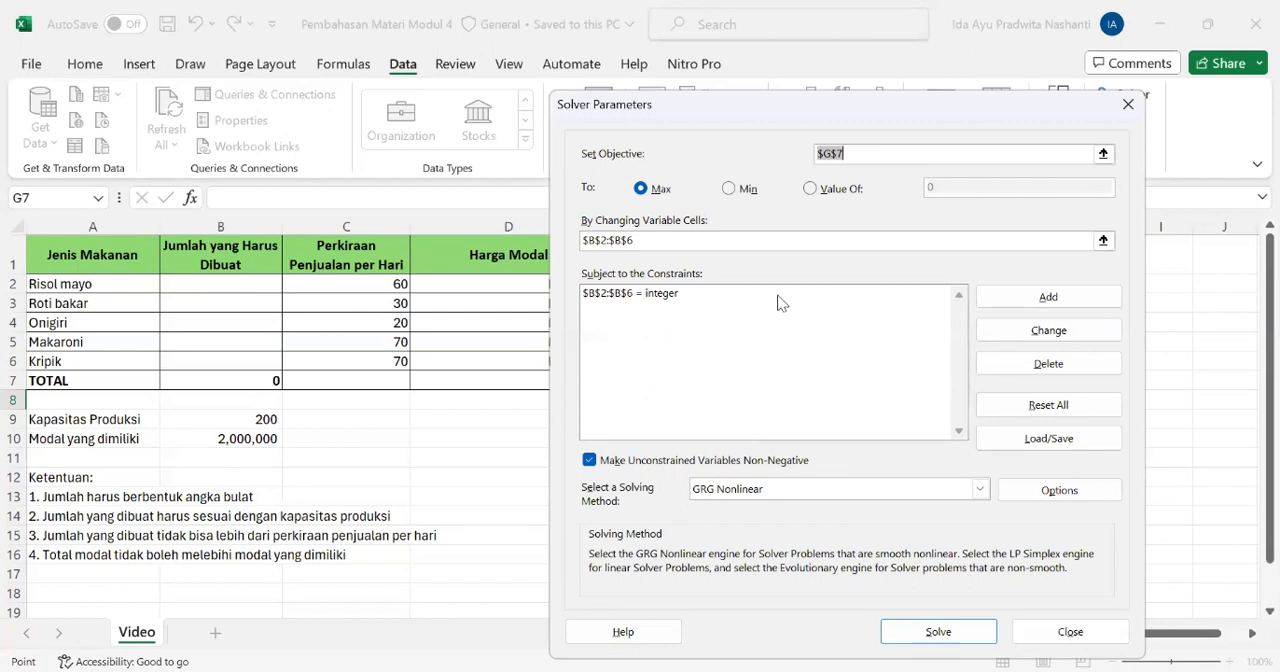
# Add a Solver constraint that makes the total quantity B7 equal to the production capacity in B9
pyautogui.click(1029, 299)
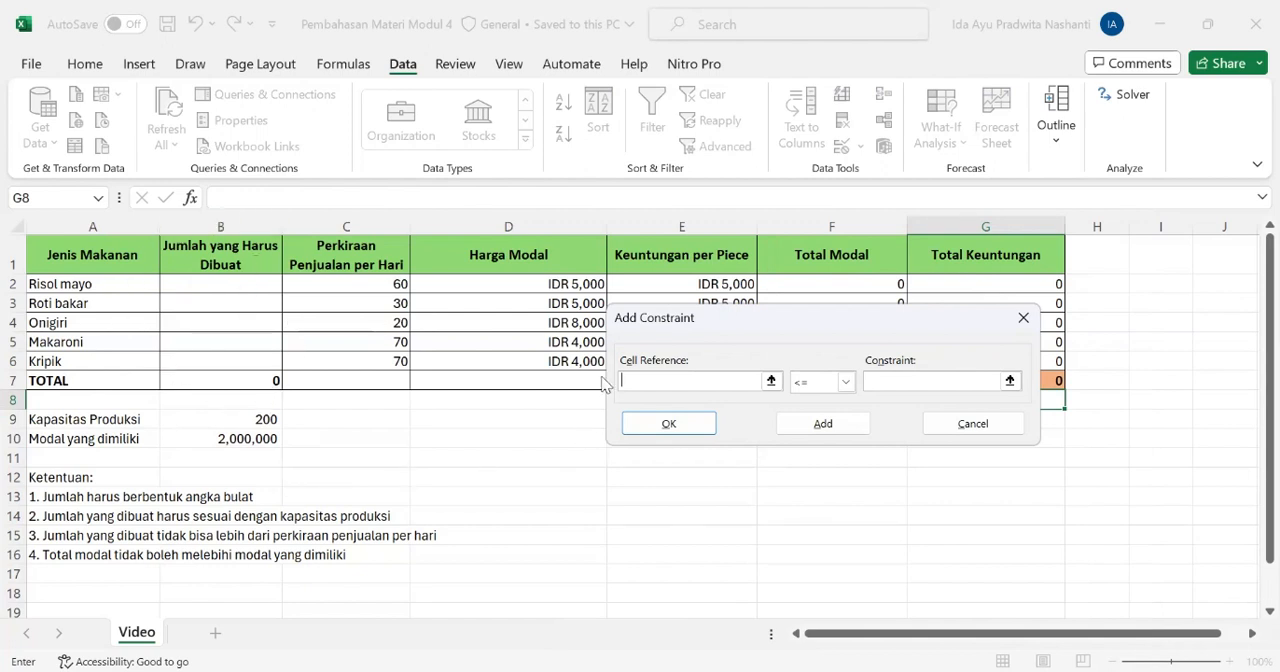
pyautogui.click(232, 378)
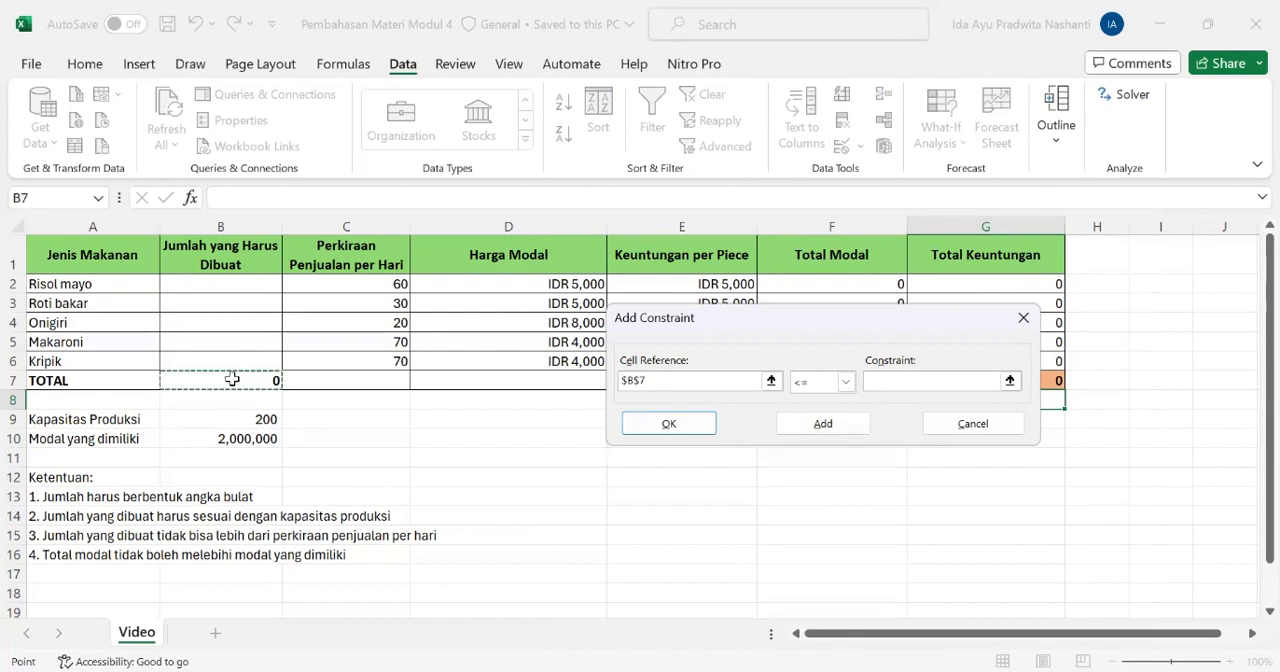
pyautogui.click(845, 383)
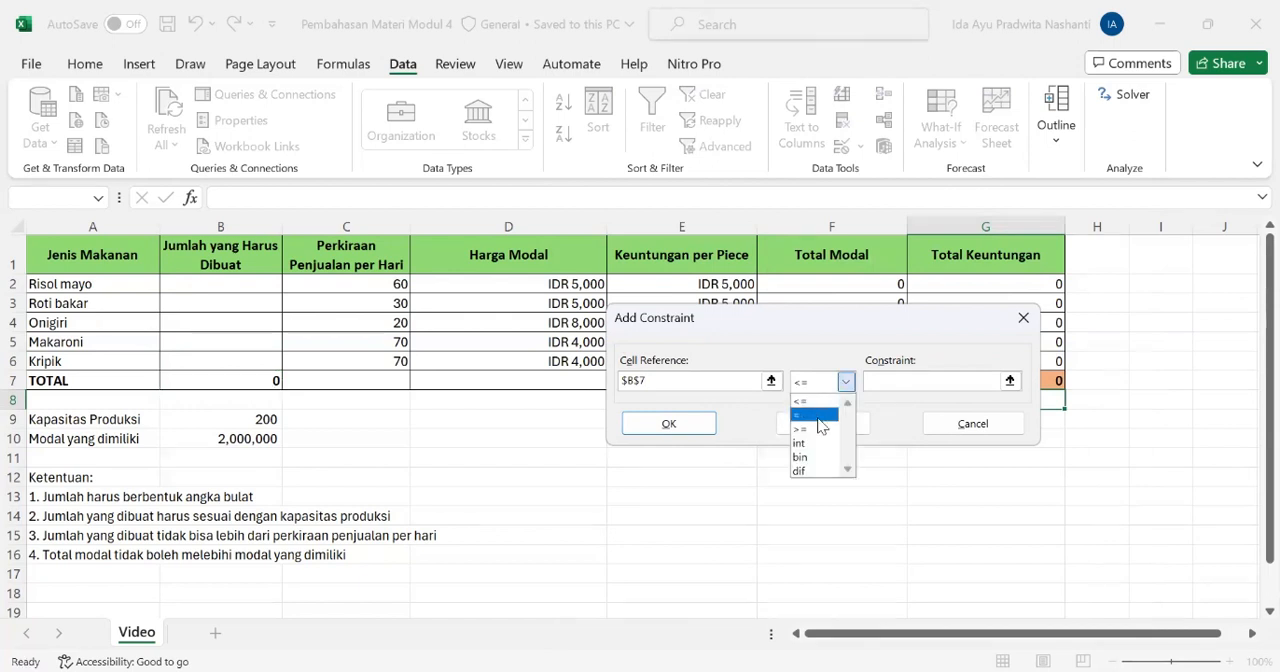
pyautogui.click(836, 414)
pyautogui.click(930, 381)
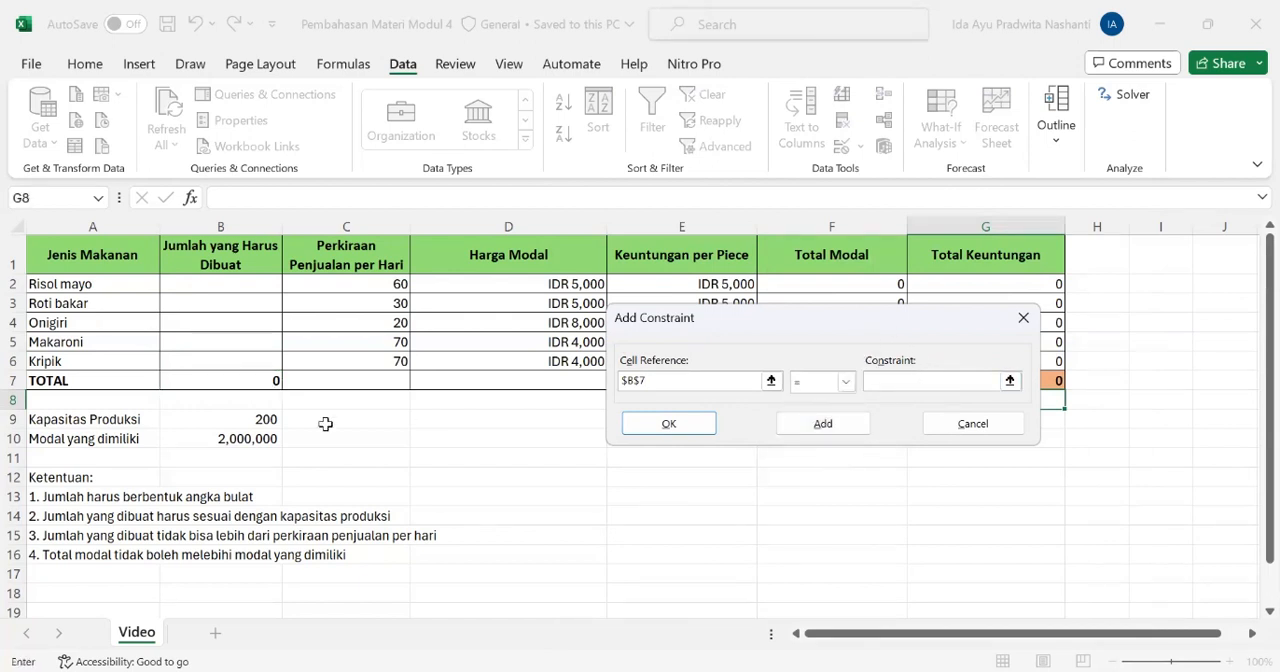
pyautogui.click(185, 421)
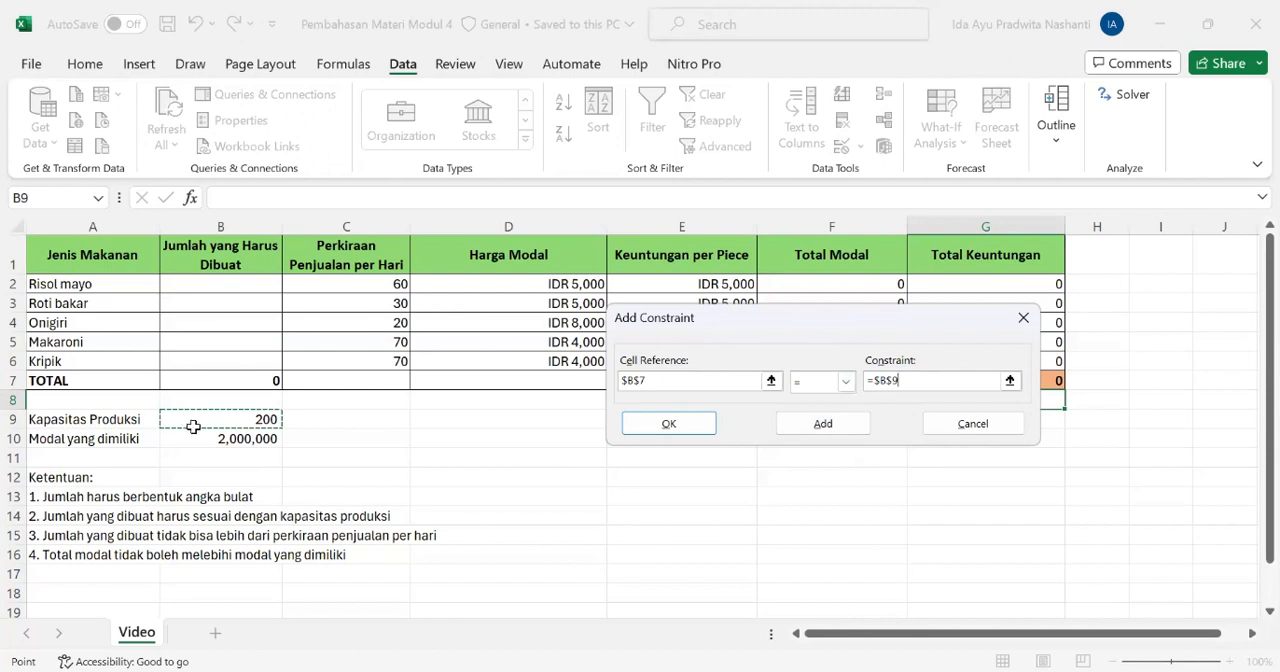
pyautogui.click(665, 423)
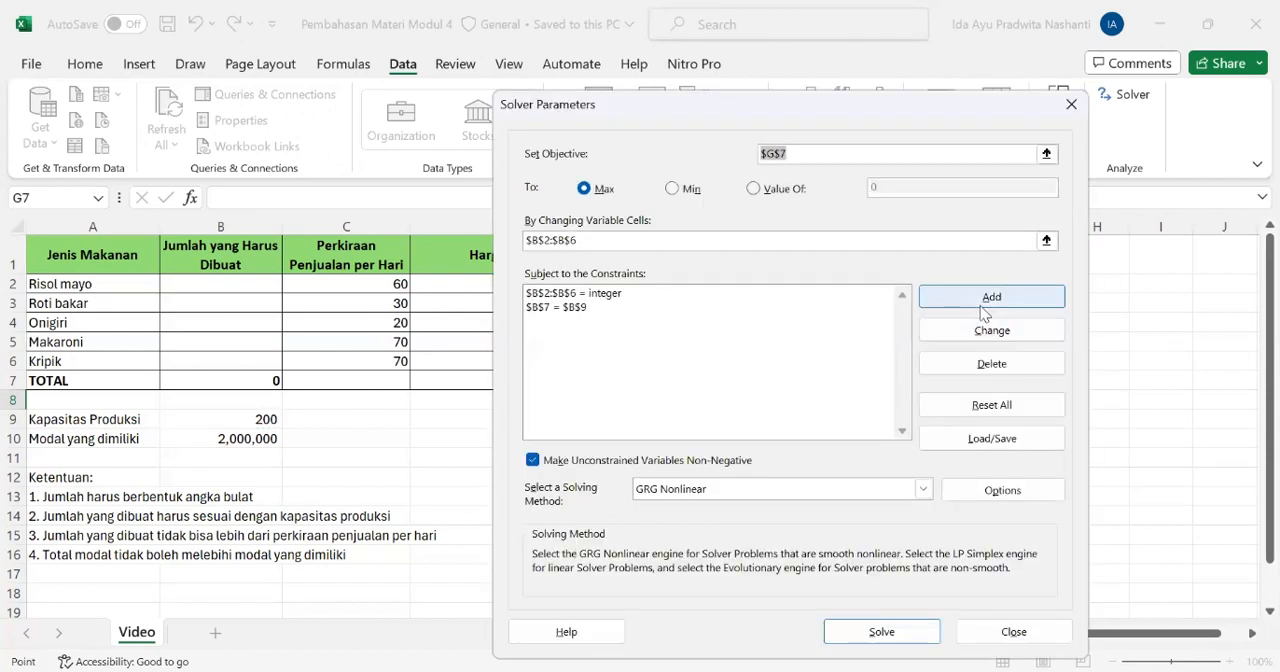
# Add a Solver constraint that keeps the quantities B2:B6 less than or equal to the estimated daily sales C2:C6
pyautogui.click(952, 296)
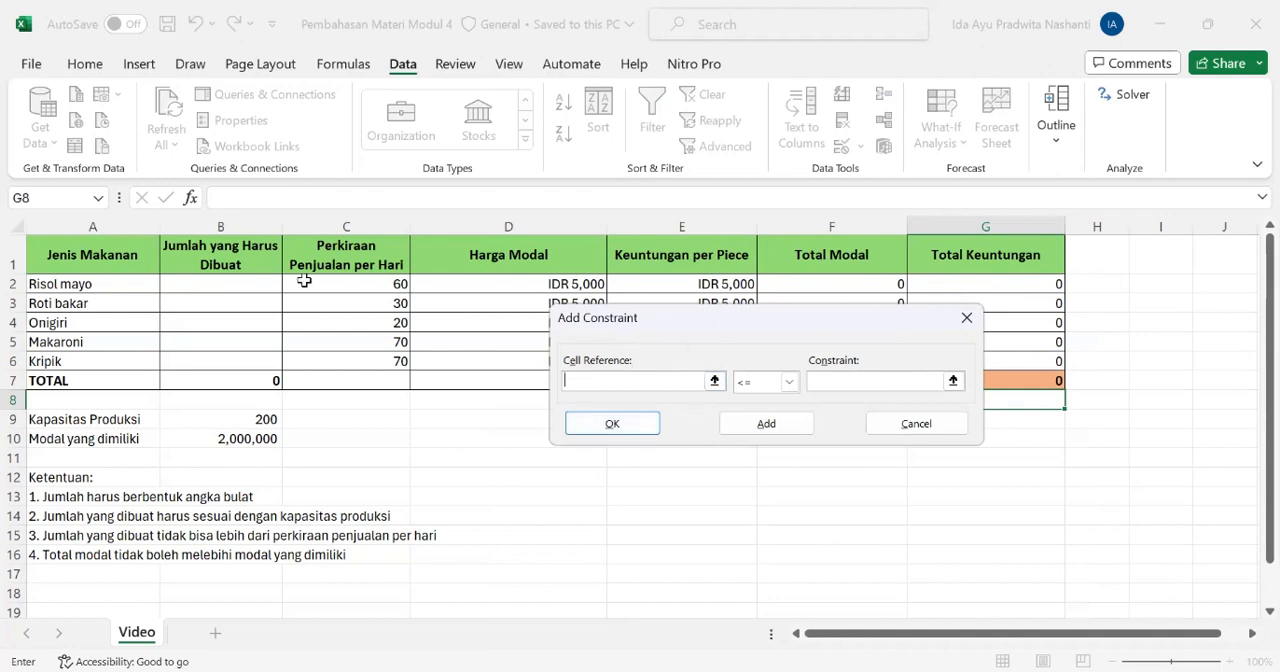
pyautogui.click(264, 285)
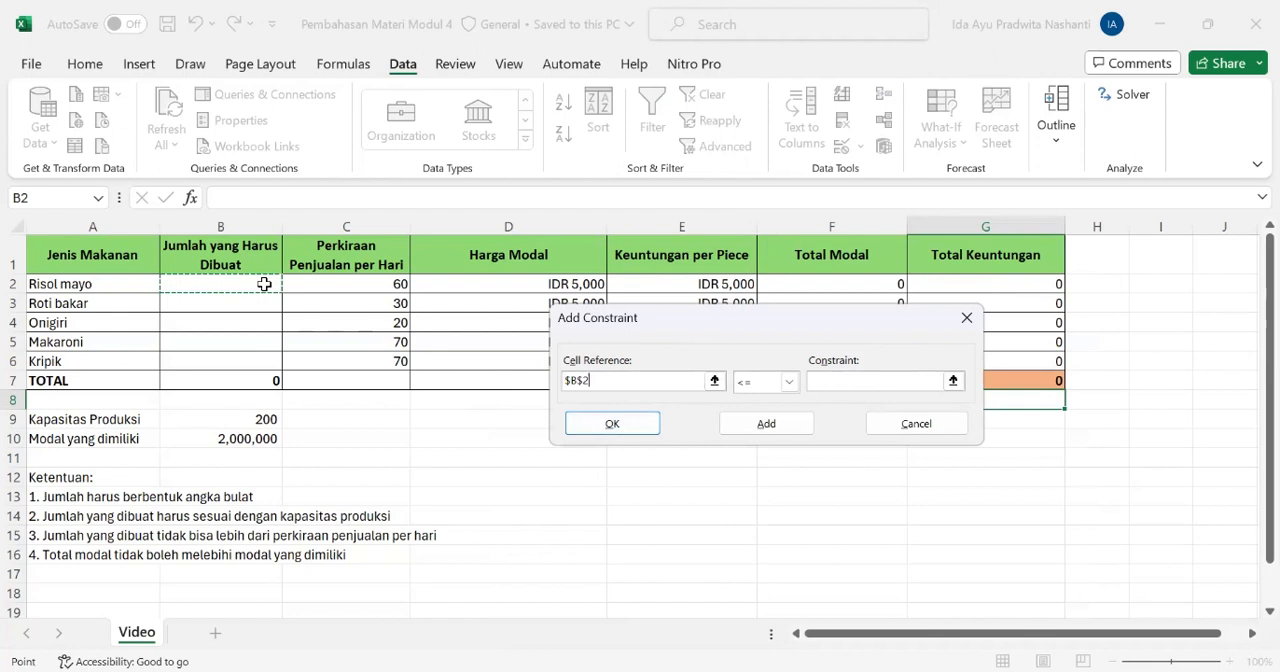
pyautogui.keyDown('shift'); pyautogui.click(265, 358); pyautogui.keyUp('shift')
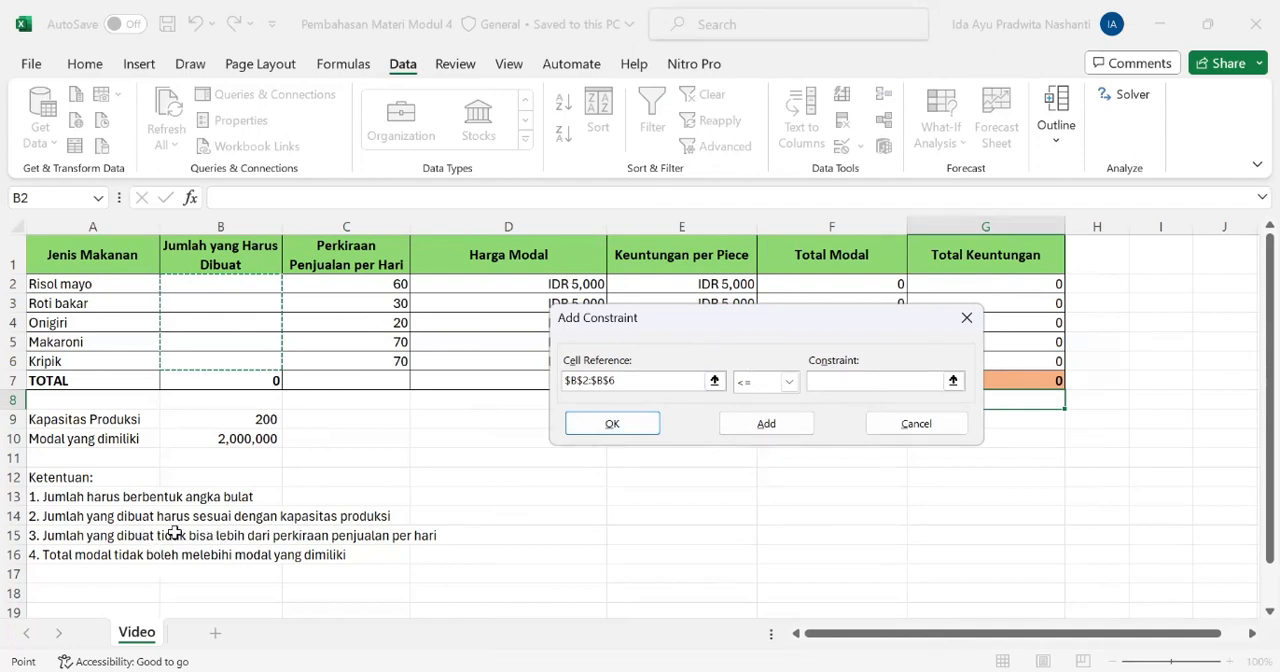
pyautogui.click(827, 381)
pyautogui.click(397, 283)
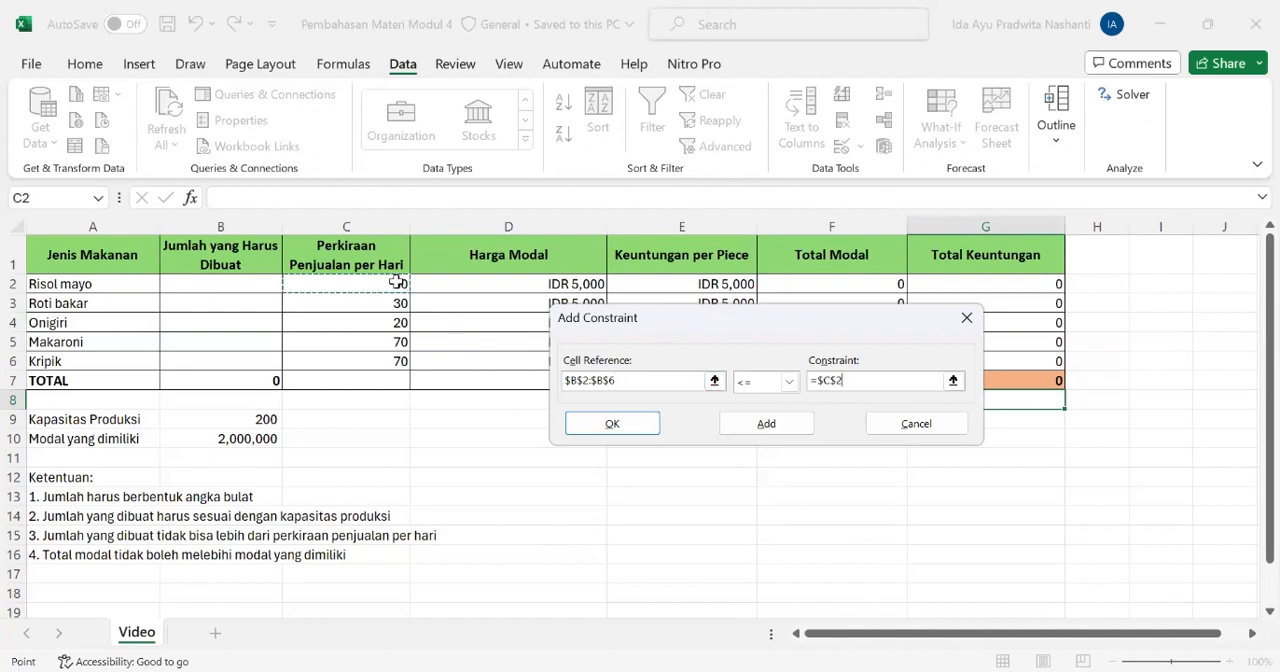
pyautogui.keyDown('shift'); pyautogui.click(397, 360); pyautogui.keyUp('shift')
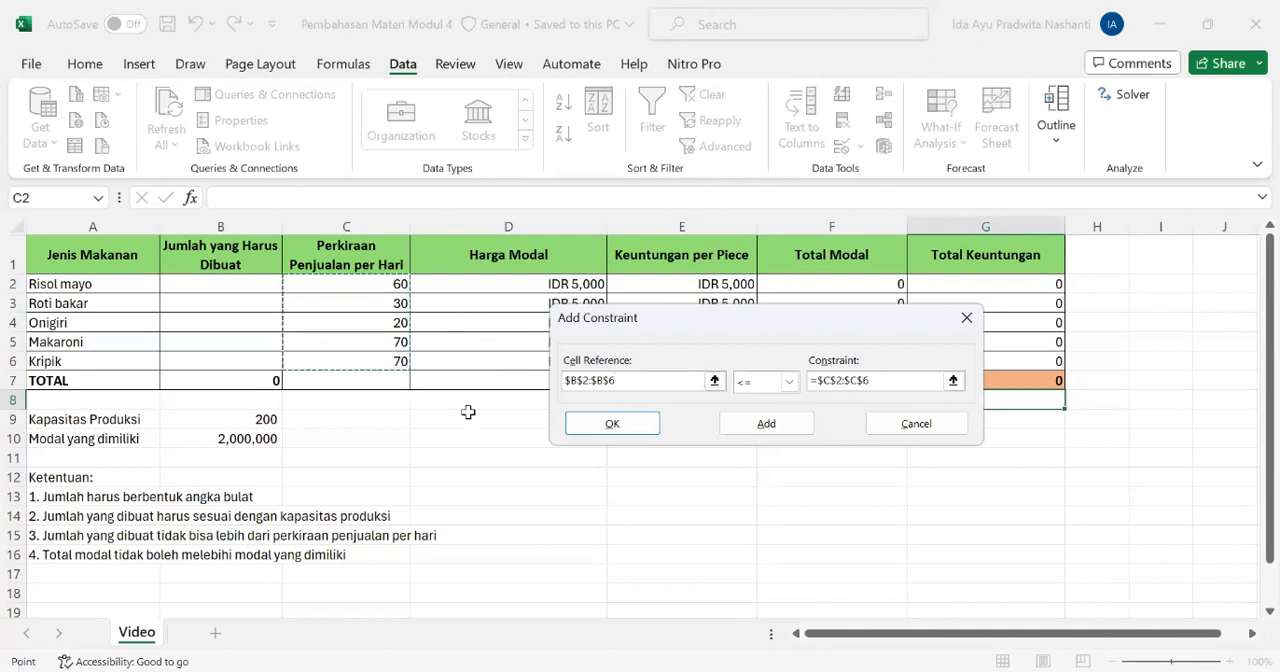
pyautogui.click(608, 424)
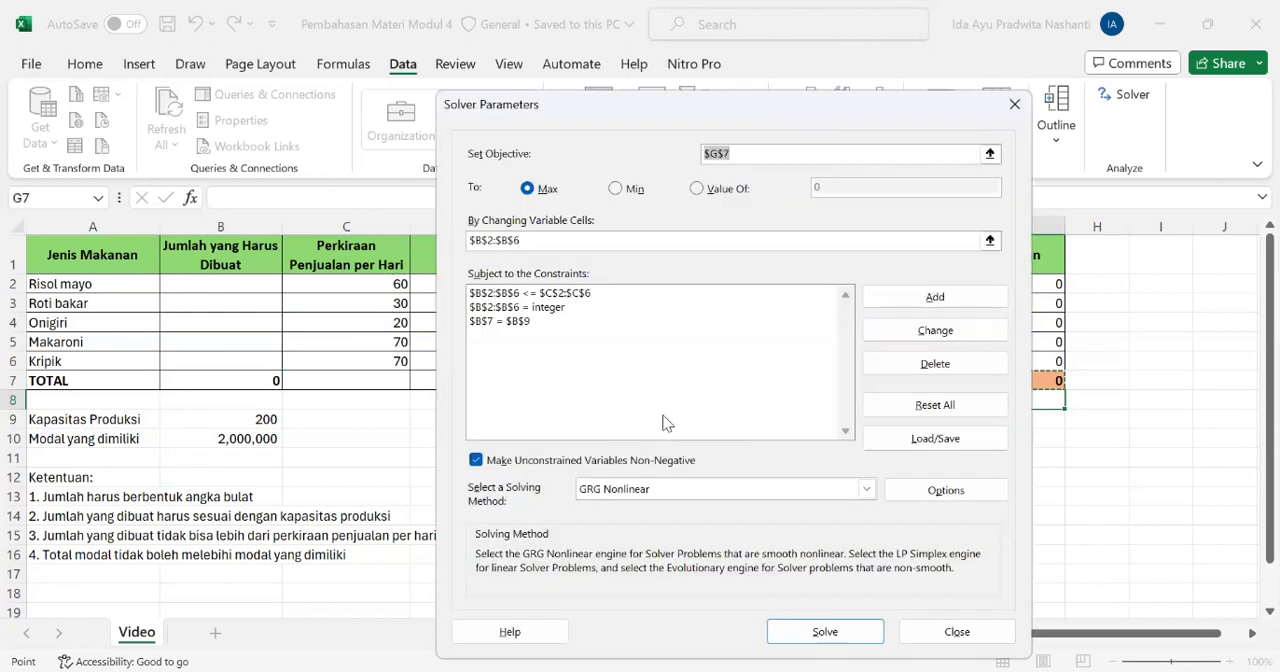
# Add a Solver constraint that keeps the Total Modal sum F7 less than or equal to the available capital B10
pyautogui.click(968, 297)
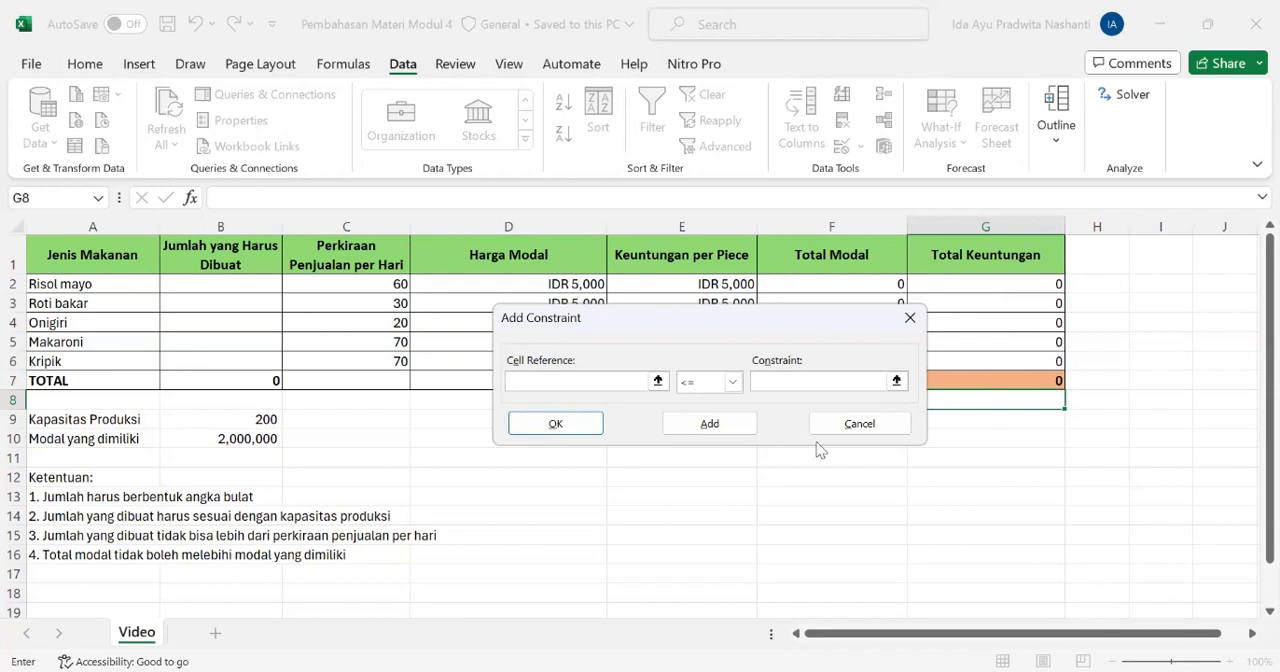
pyautogui.moveTo(820, 450); pyautogui.dragTo(820, 451)
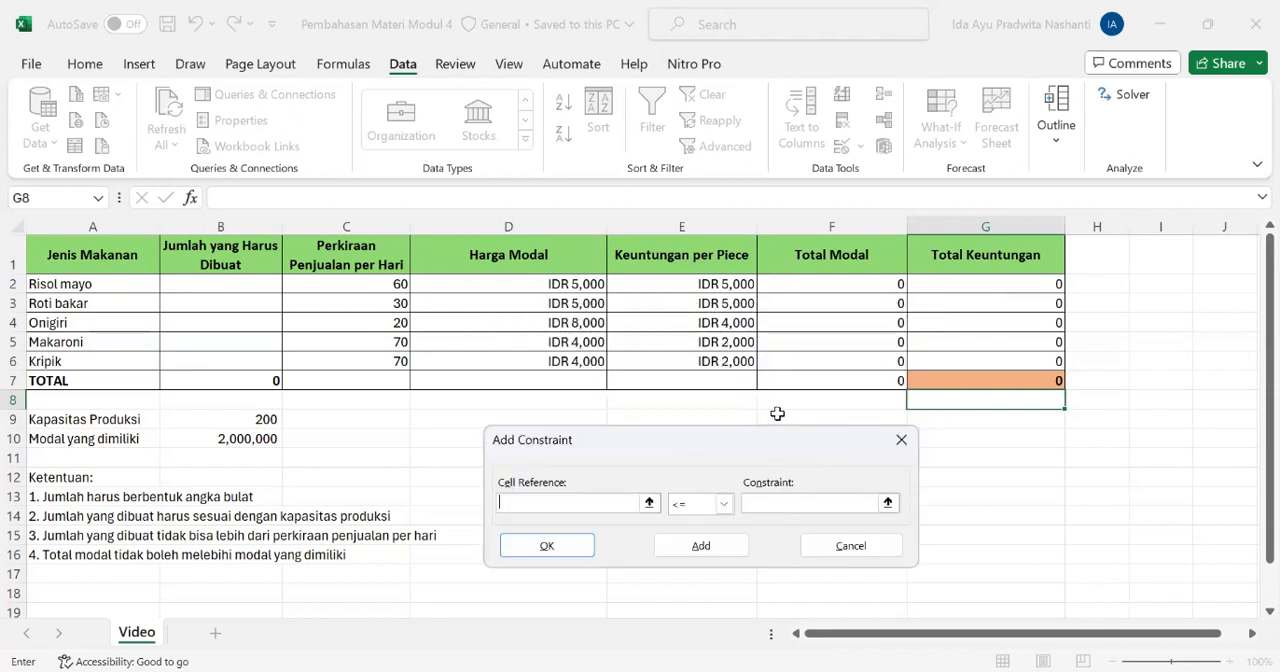
pyautogui.click(841, 384)
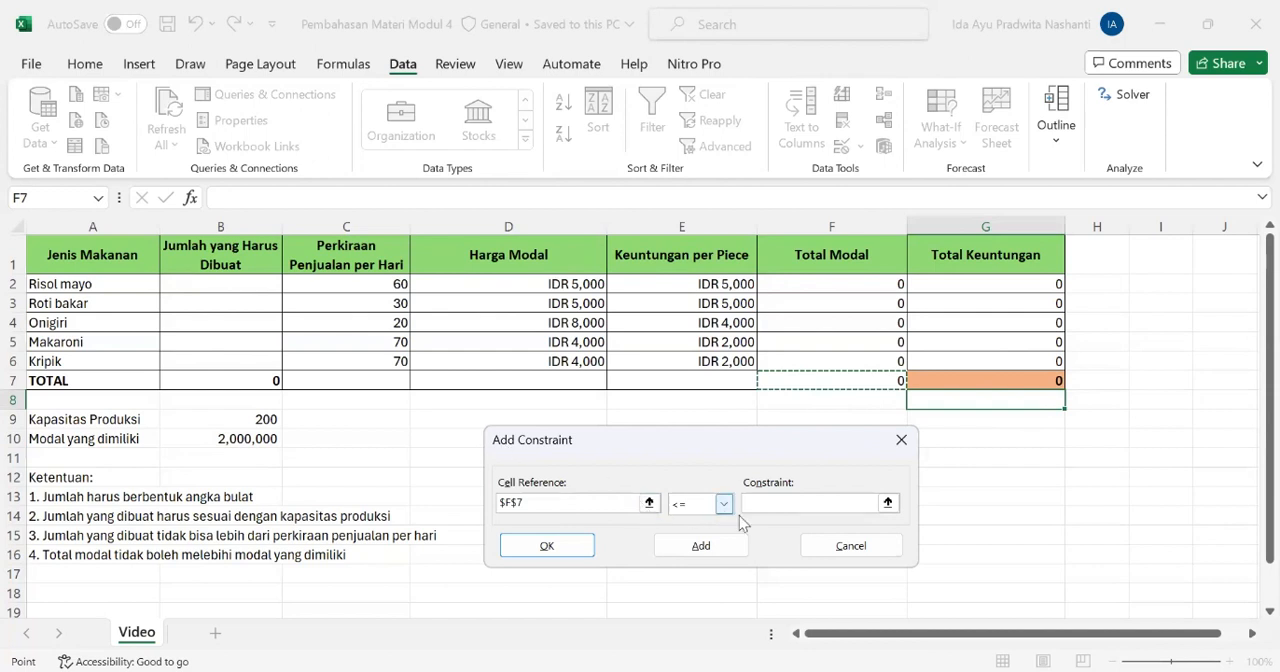
pyautogui.click(774, 503)
pyautogui.click(232, 443)
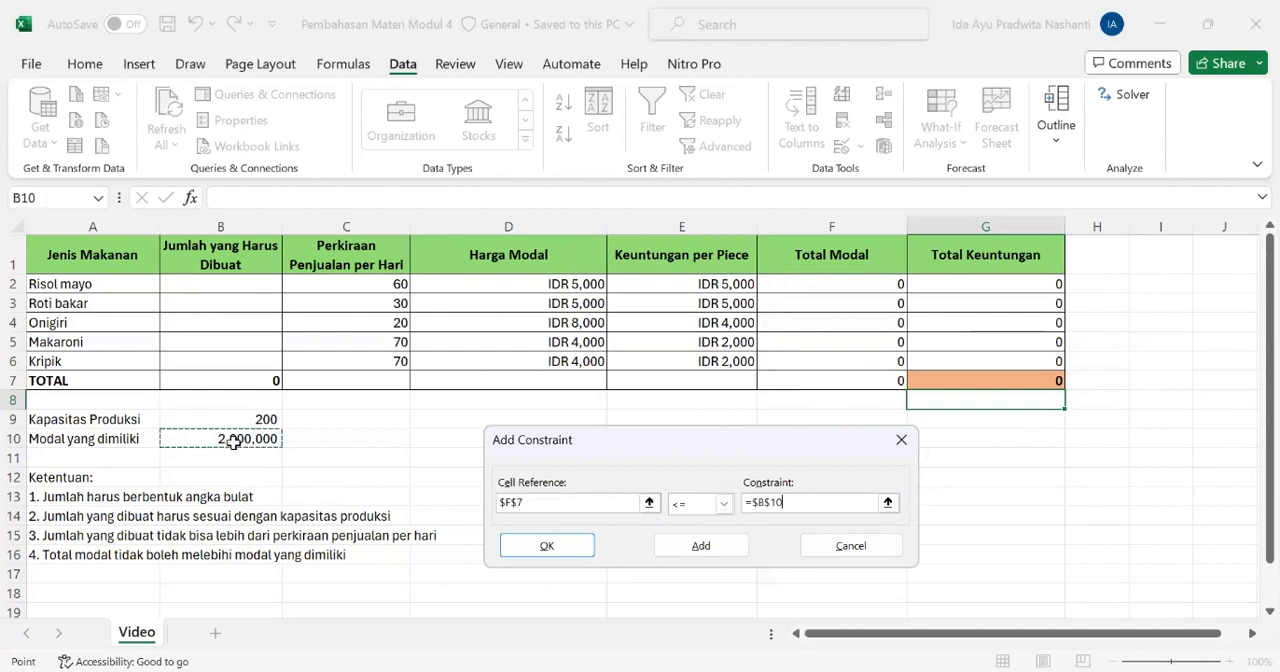
pyautogui.click(541, 551)
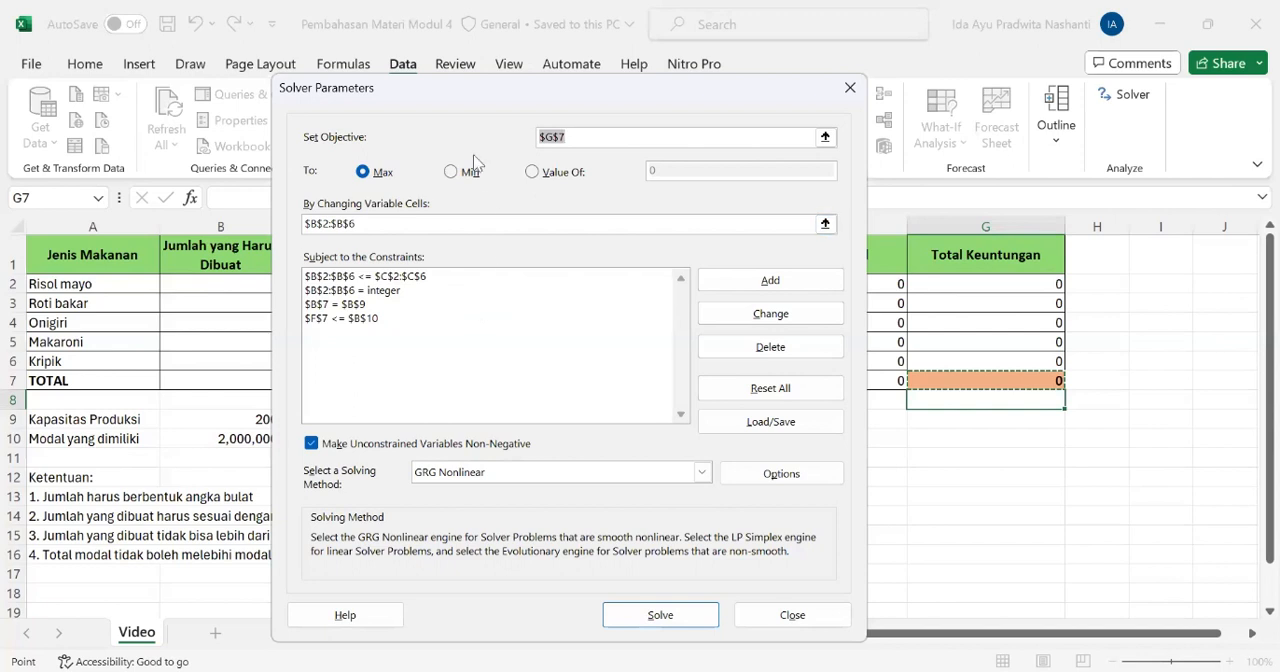
# Solve the model with the GRG Nonlinear method and keep the Solver solution
pyautogui.moveTo(378, 88); pyautogui.dragTo(550, 103)
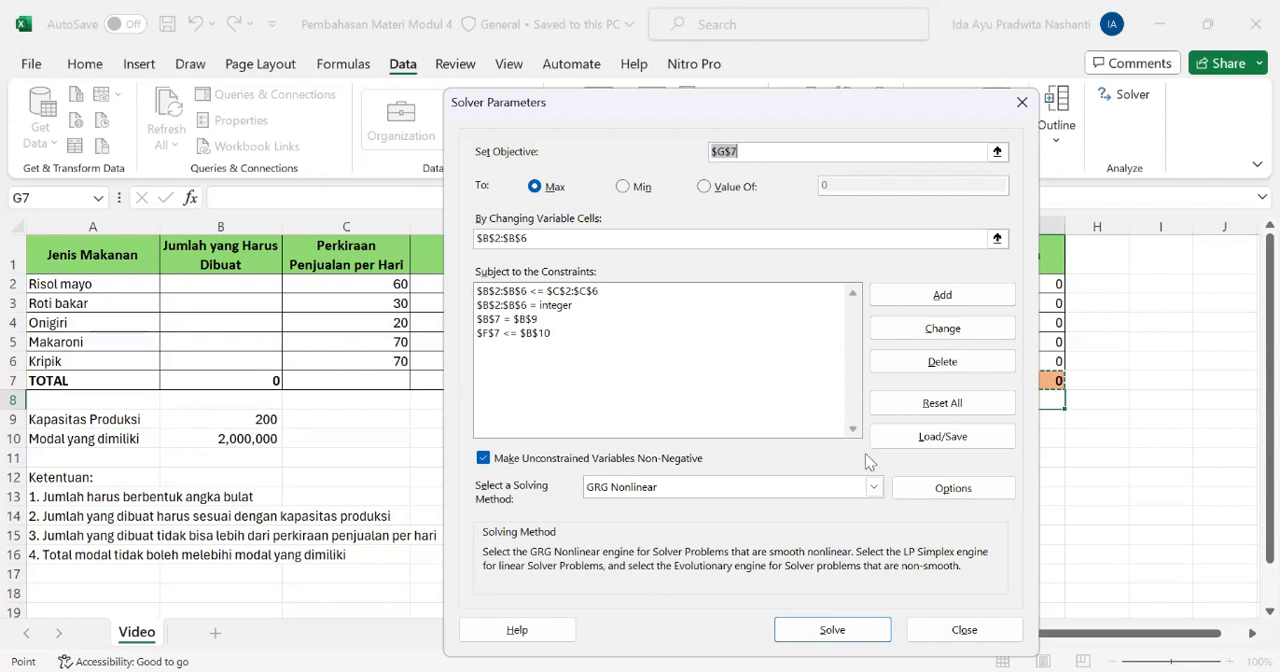
pyautogui.click(853, 628)
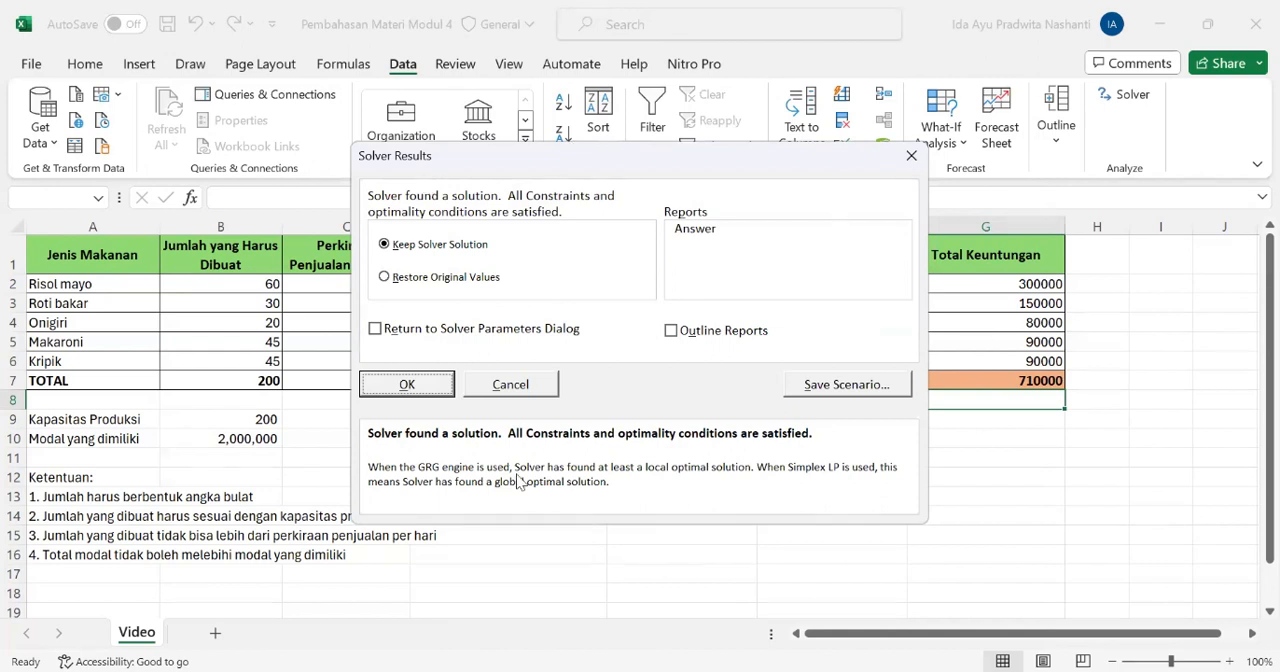
pyautogui.click(432, 387)
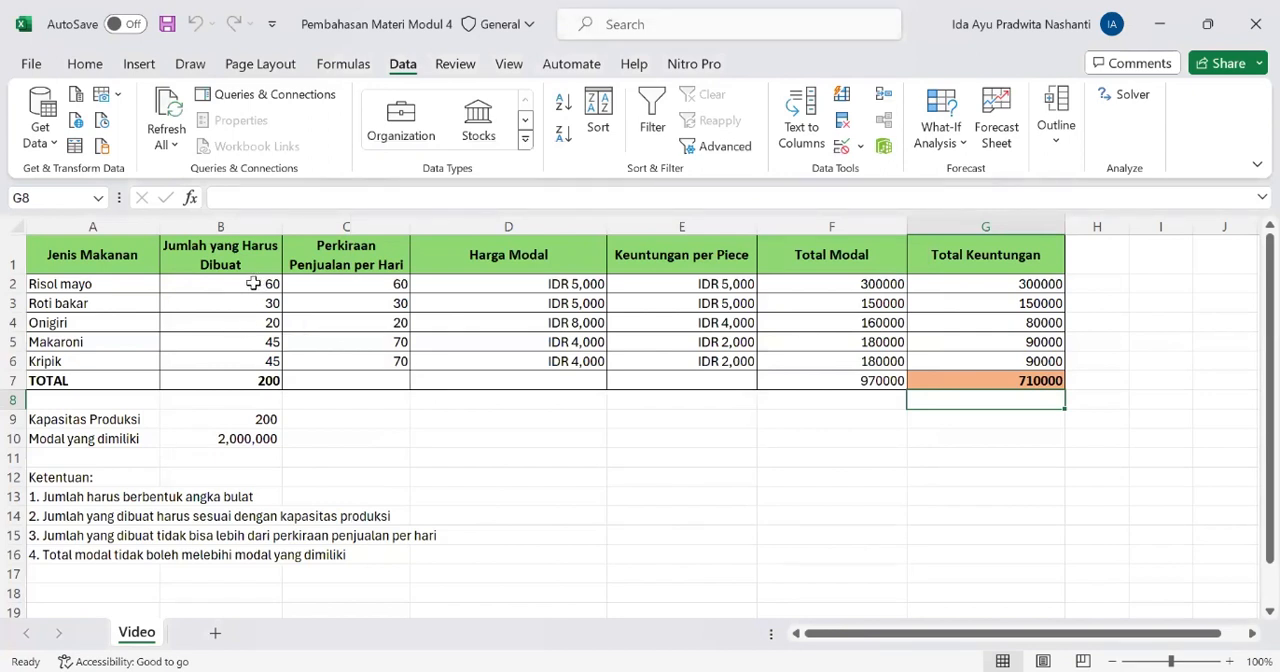
# Check the solved quantities B2:B6 and their total B7 against the estimated daily sales and the production capacity
pyautogui.moveTo(262, 284); pyautogui.dragTo(273, 364)
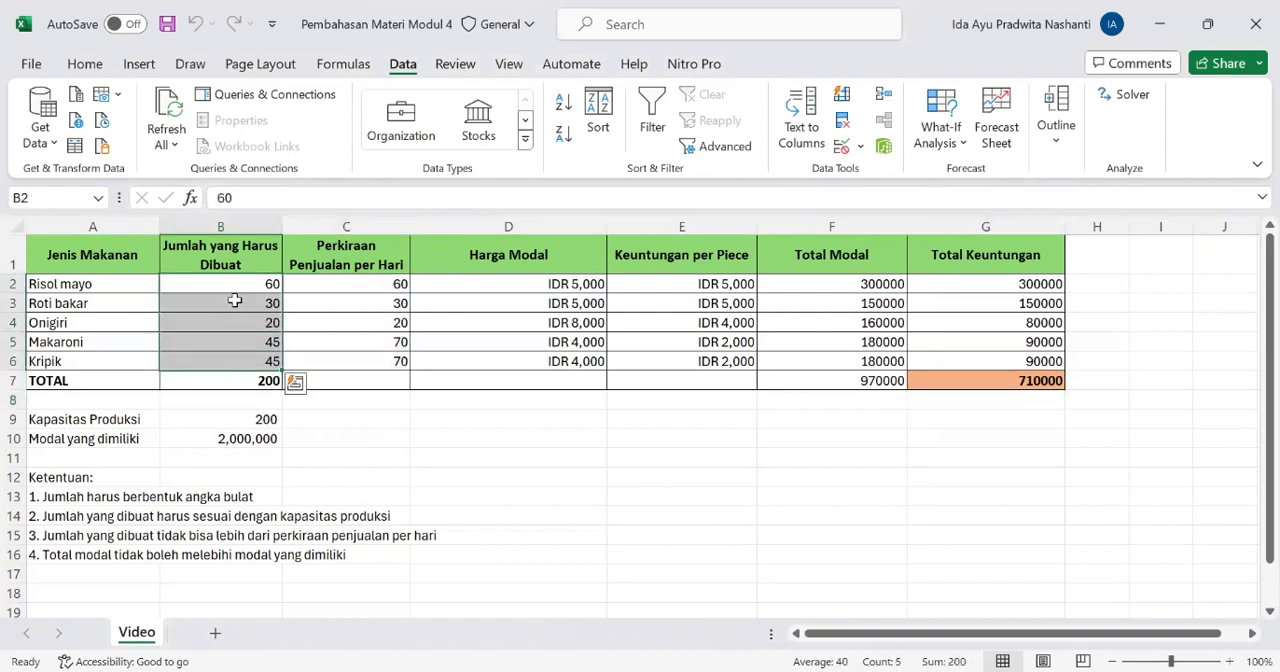
pyautogui.click(340, 288)
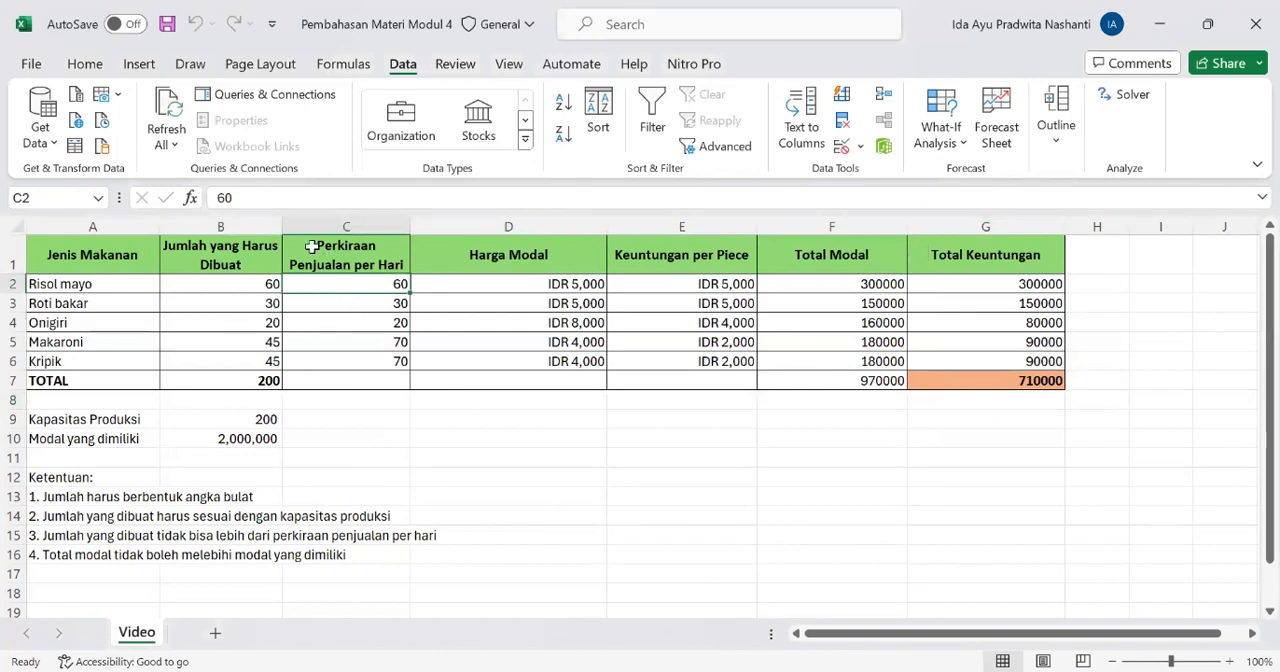
pyautogui.click(270, 285)
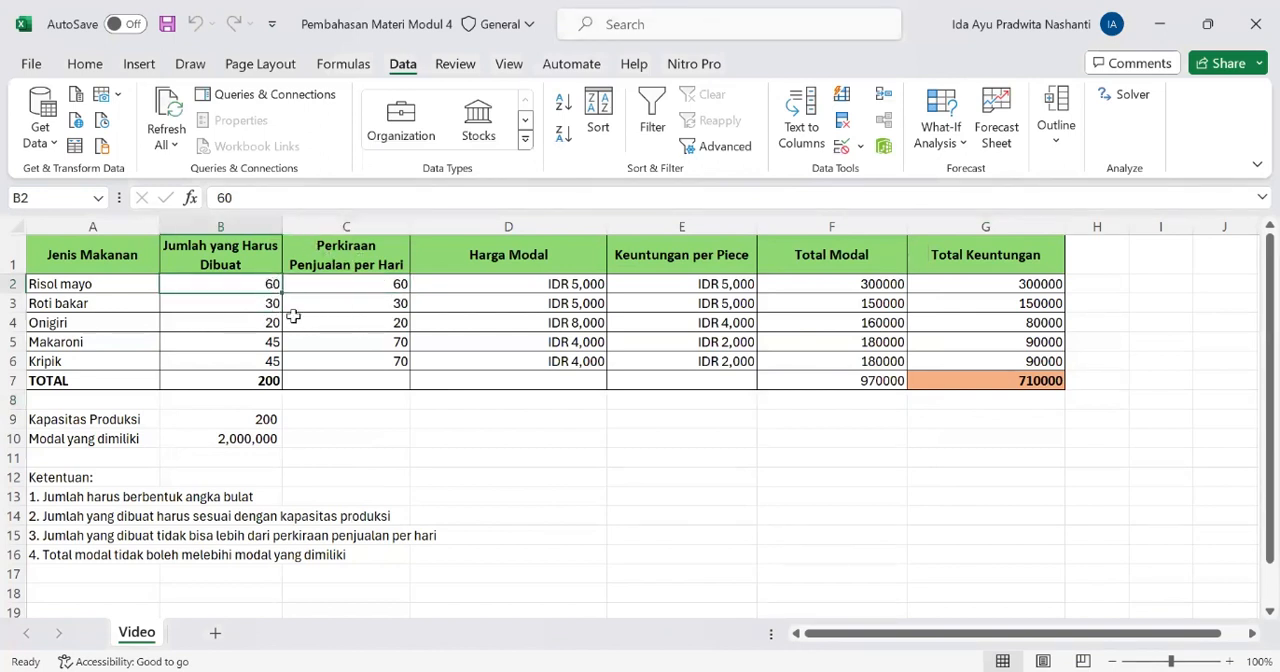
pyautogui.click(270, 382)
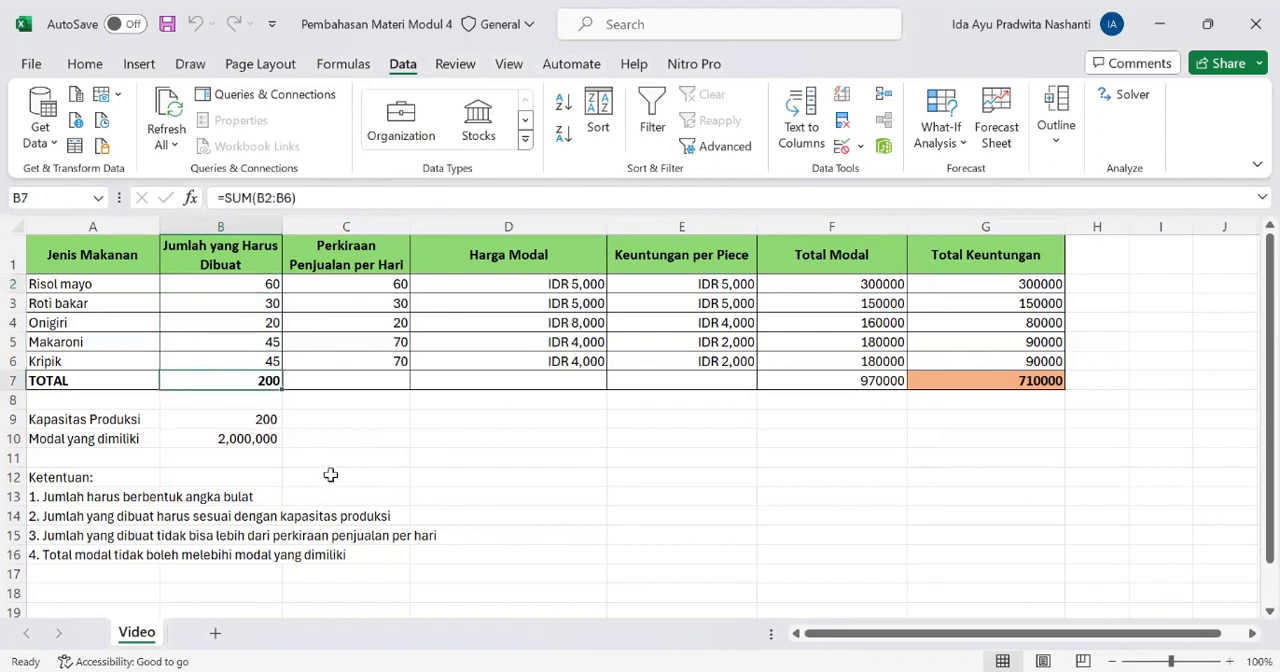